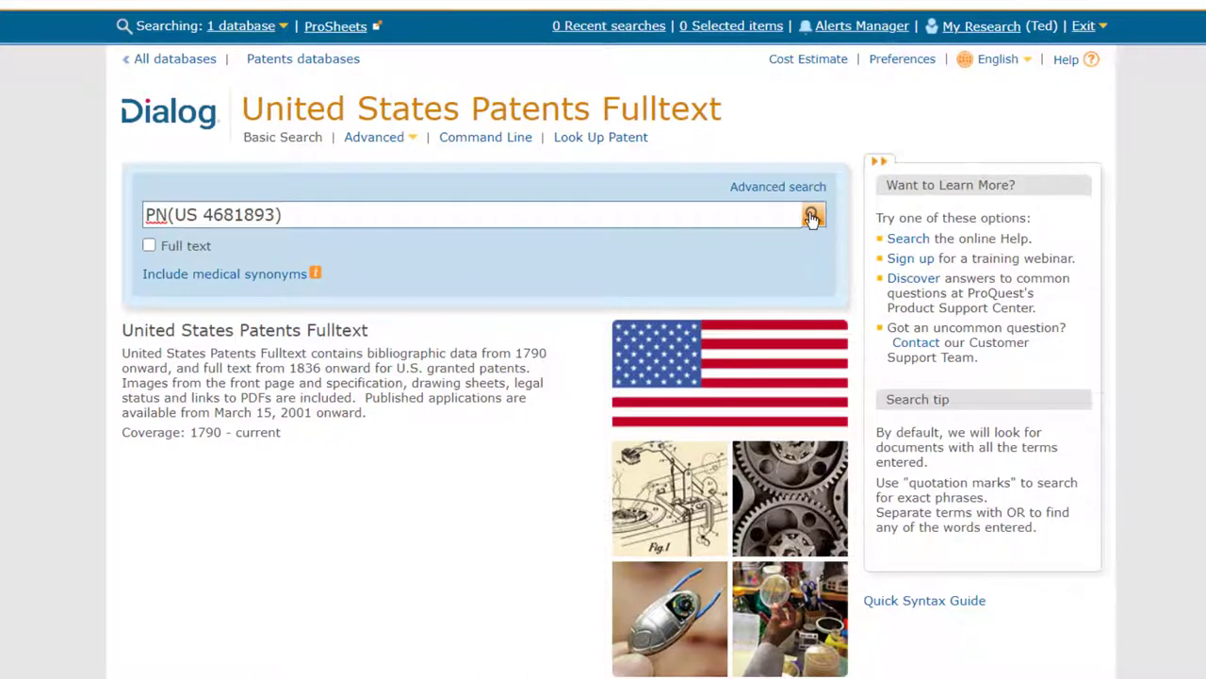
- Run the US 4681893 patent-number search and open the single result's full record
click(811, 218)
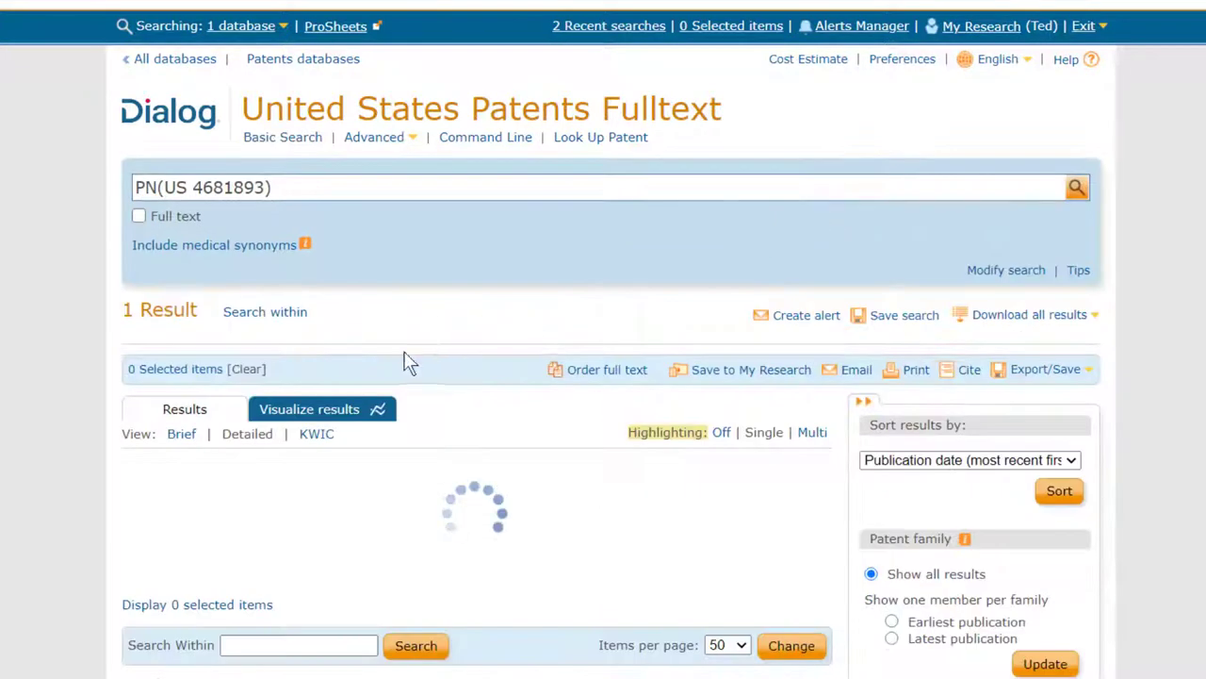
triple_click(358, 481)
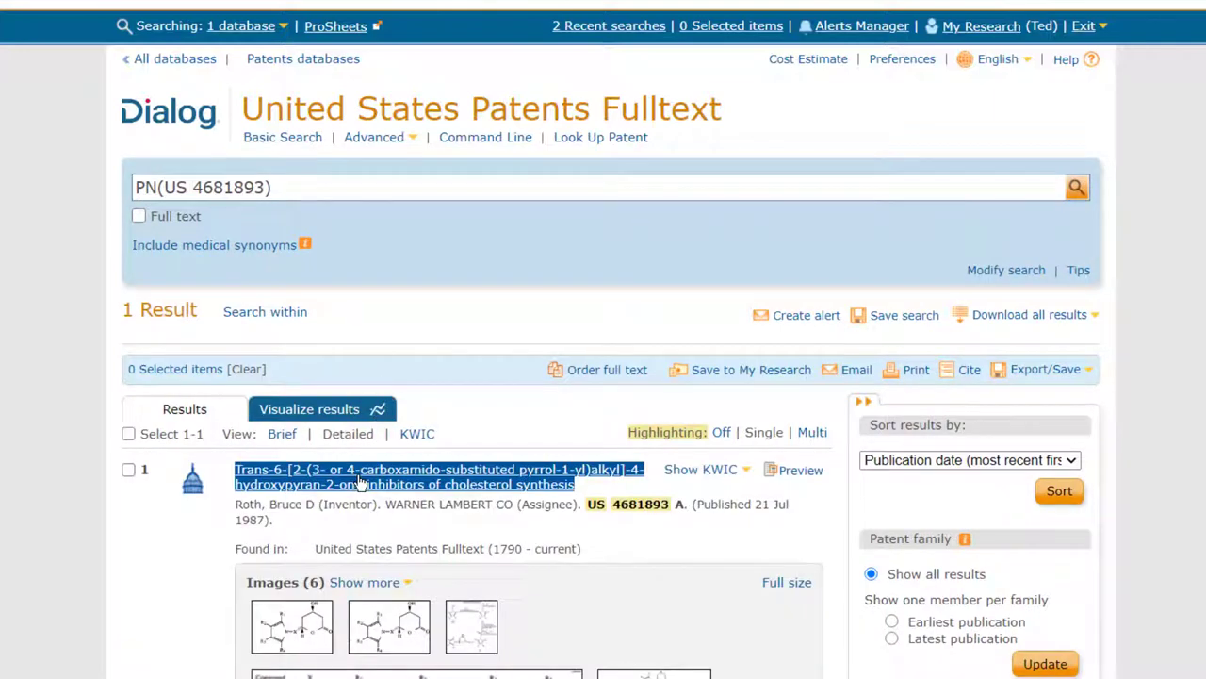
click(358, 481)
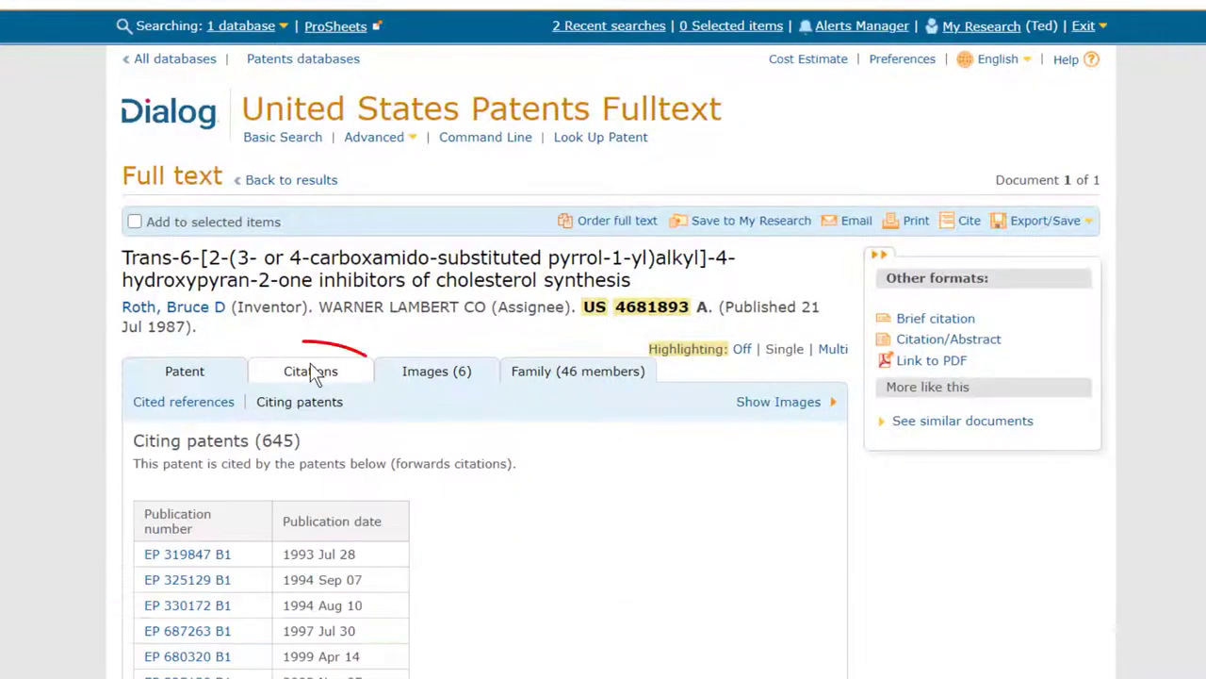
- Show the 645 citing patents under Citations and scroll through the table
click(314, 377)
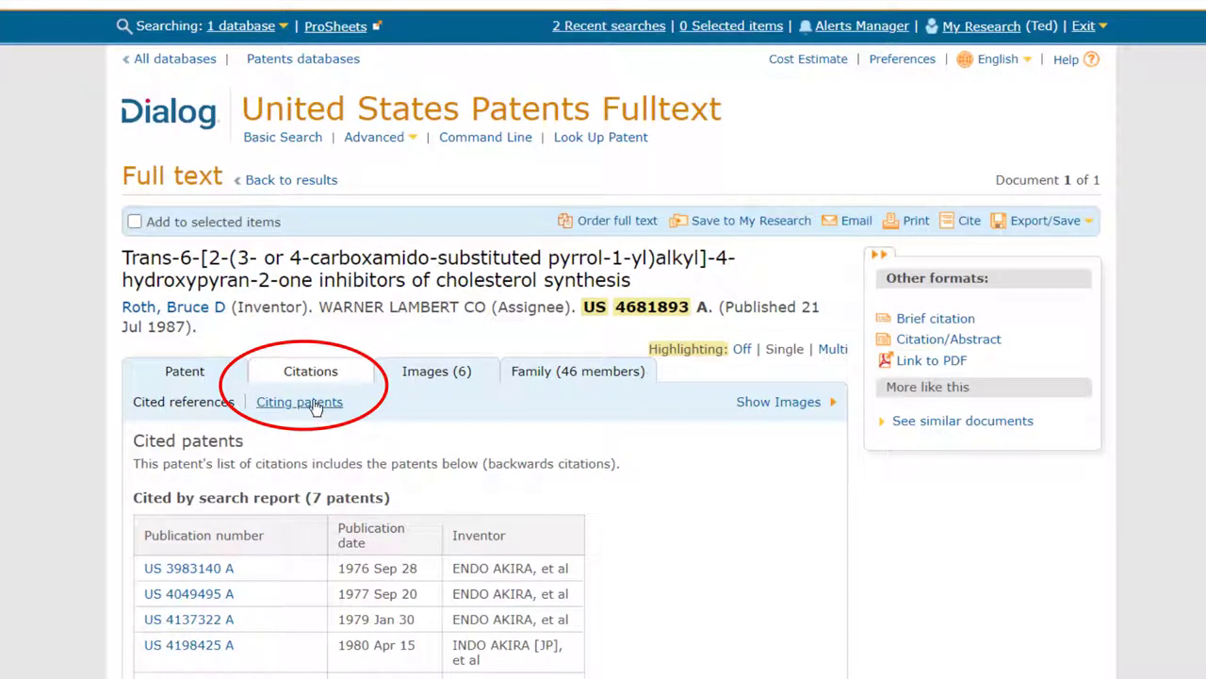
click(316, 403)
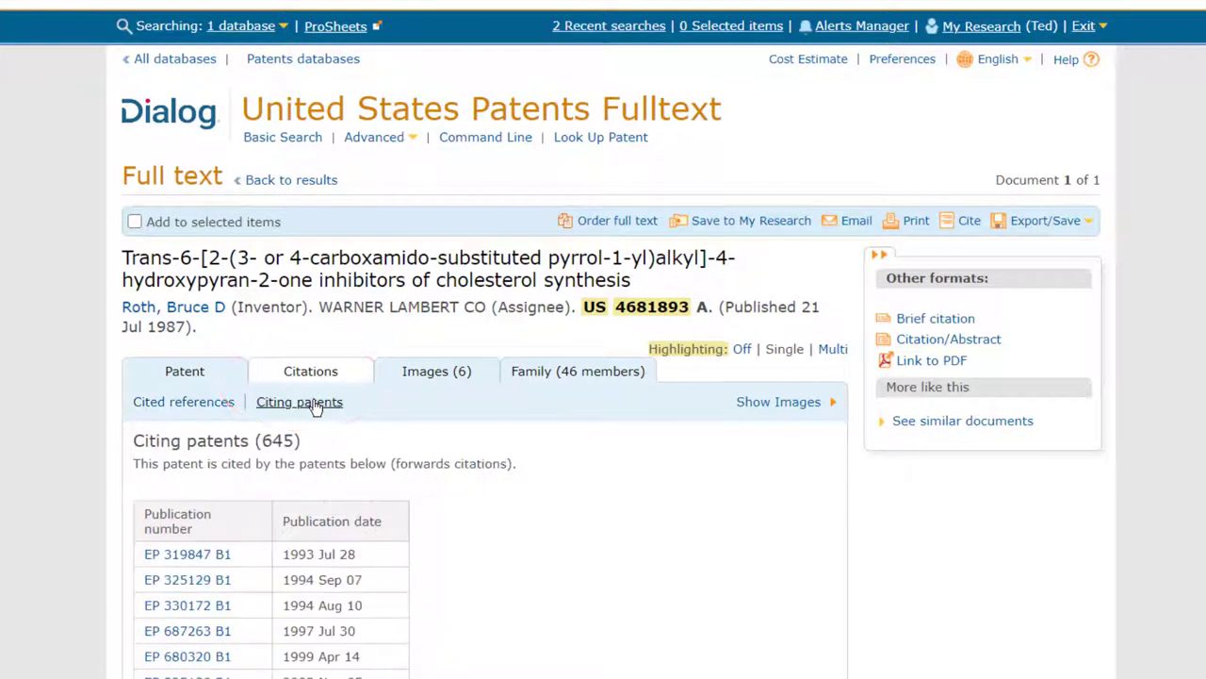
scroll(337, 443, down, 2)
scroll(337, 443, down, 3)
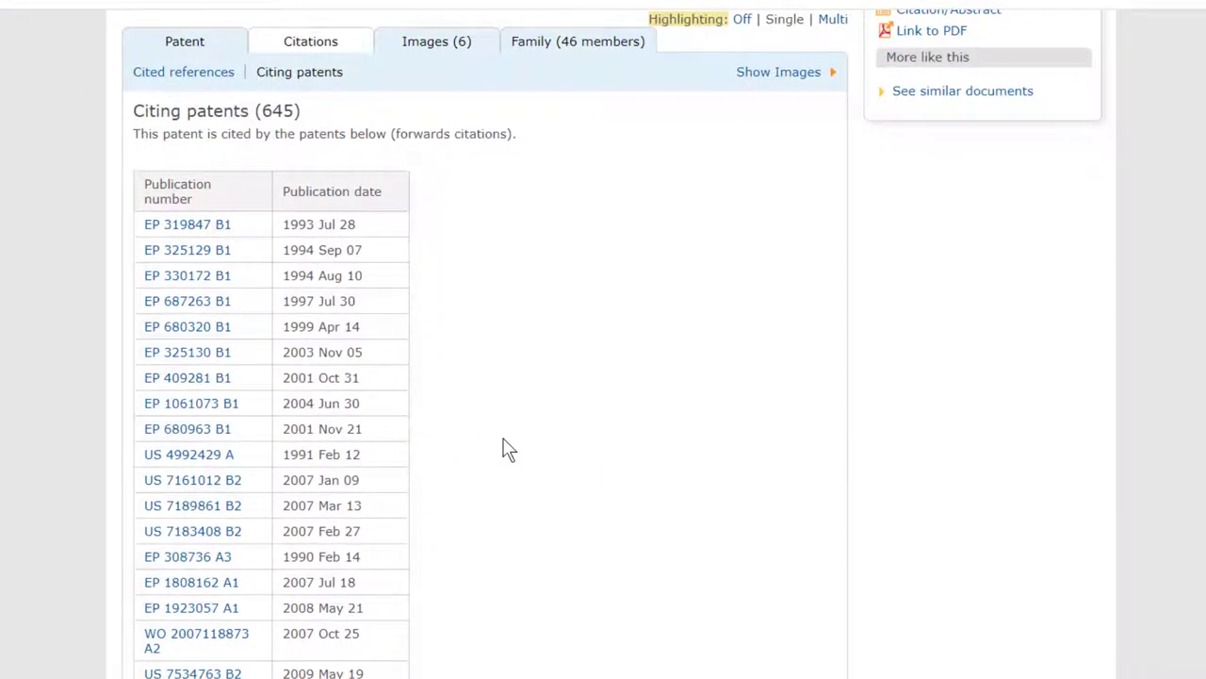
scroll(507, 447, down, 1)
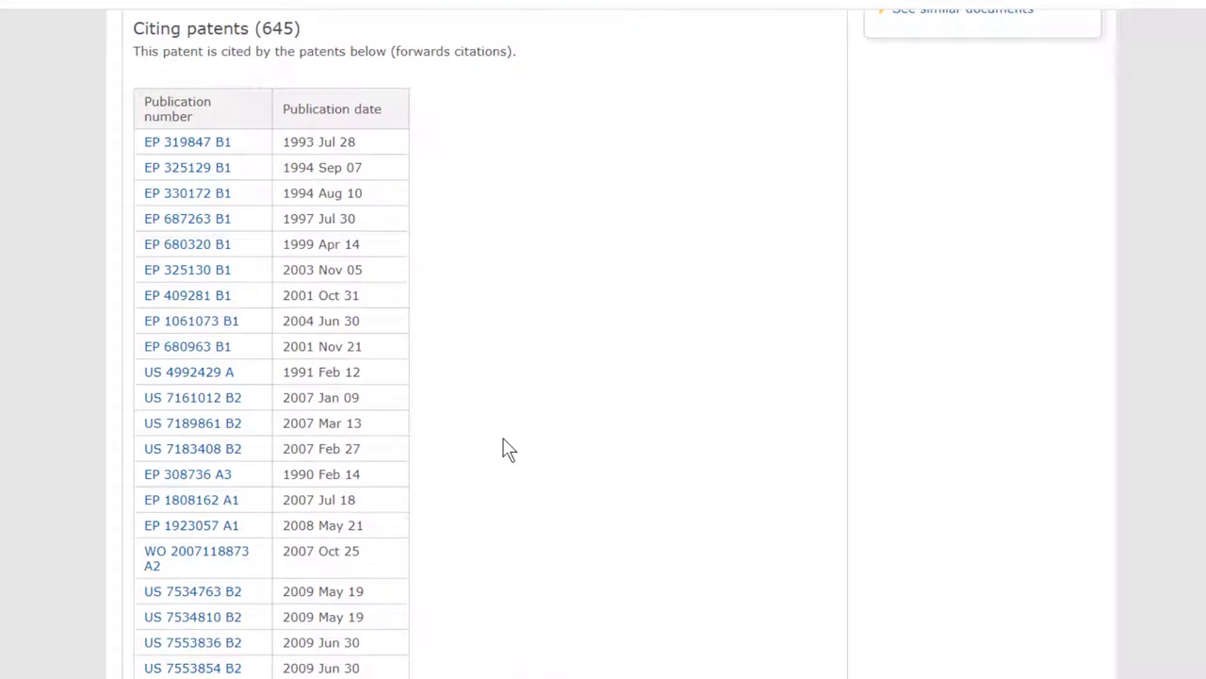
scroll(506, 449, down, 10)
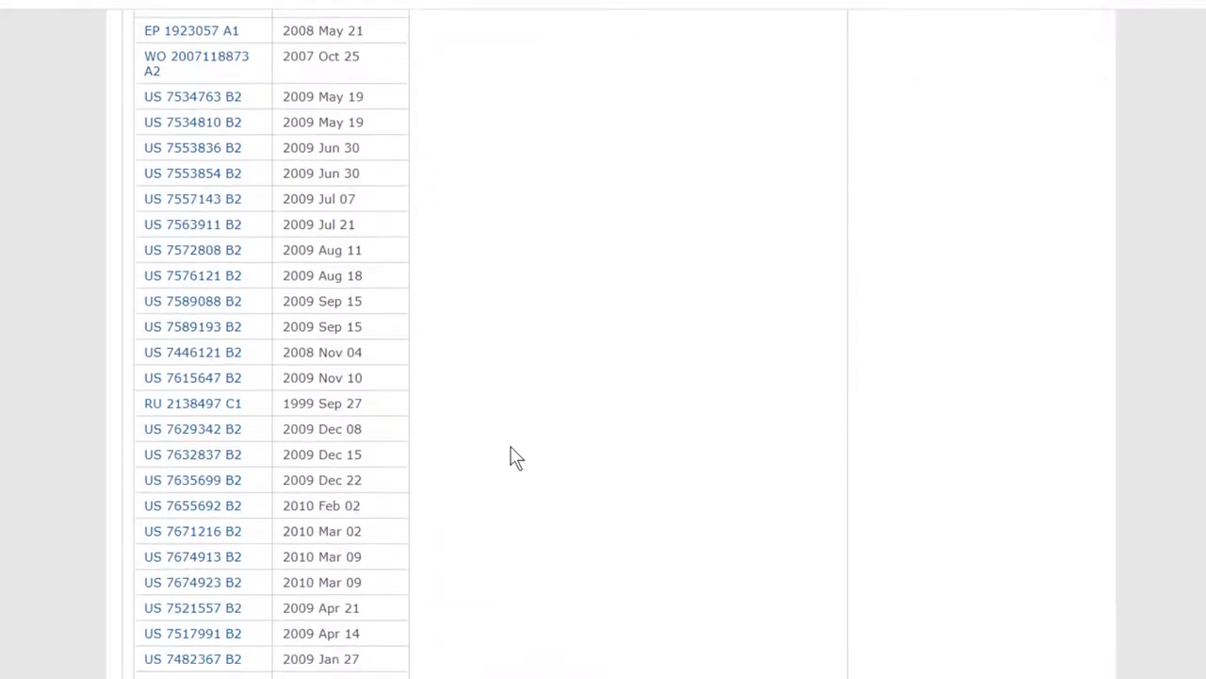
scroll(510, 457, up, 6)
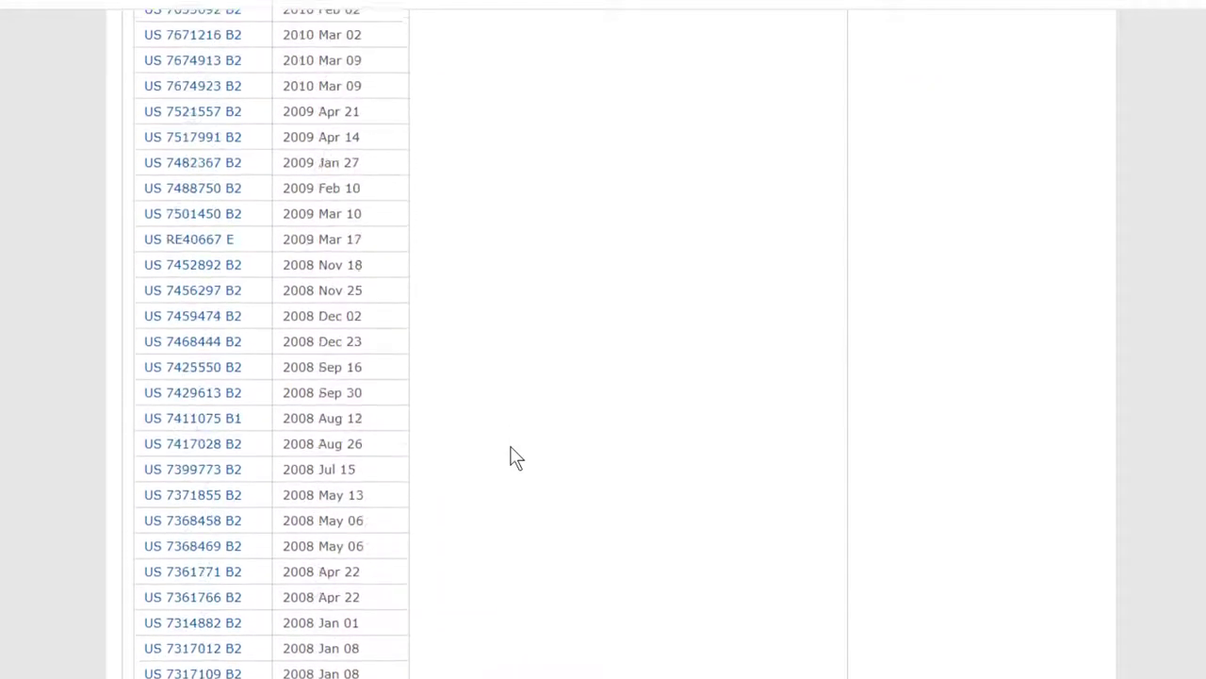
scroll(509, 457, up, 4)
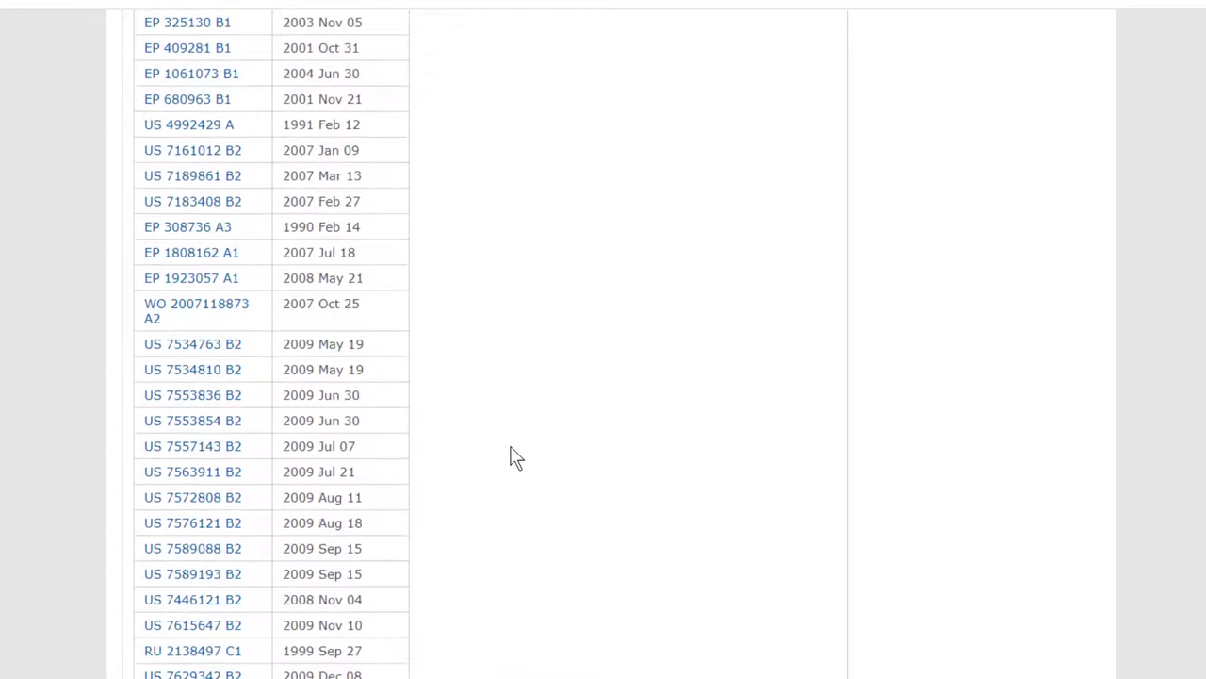
scroll(516, 457, up, 1)
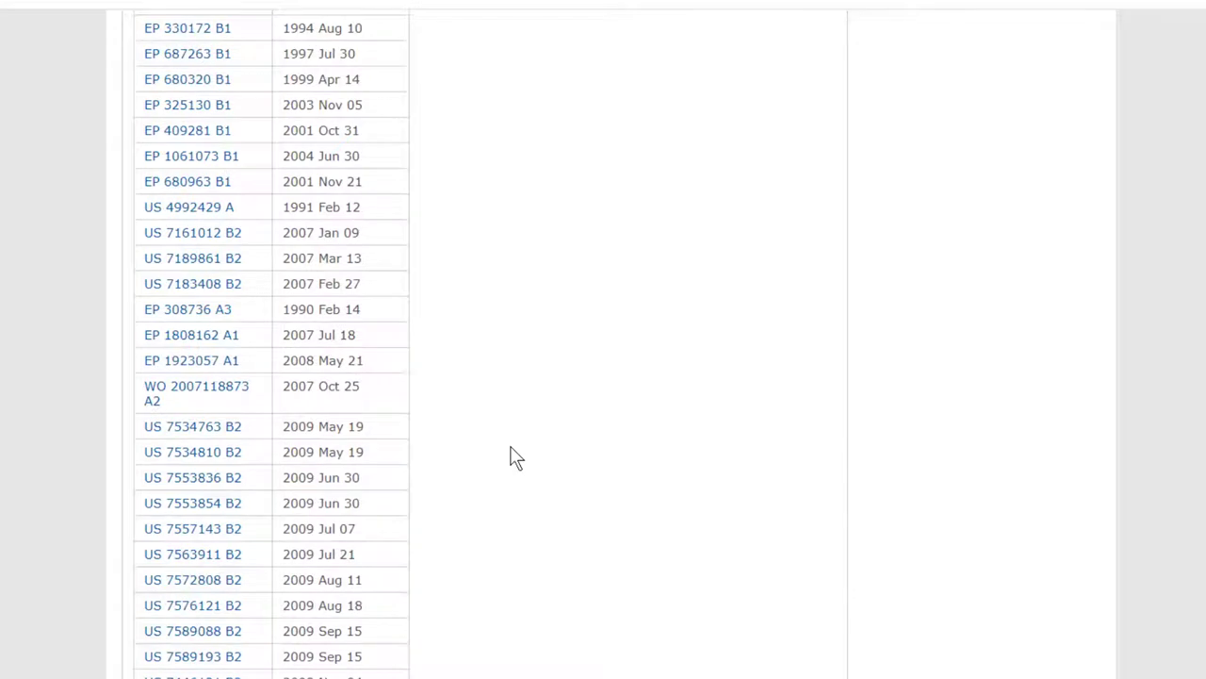
scroll(516, 457, up, 1)
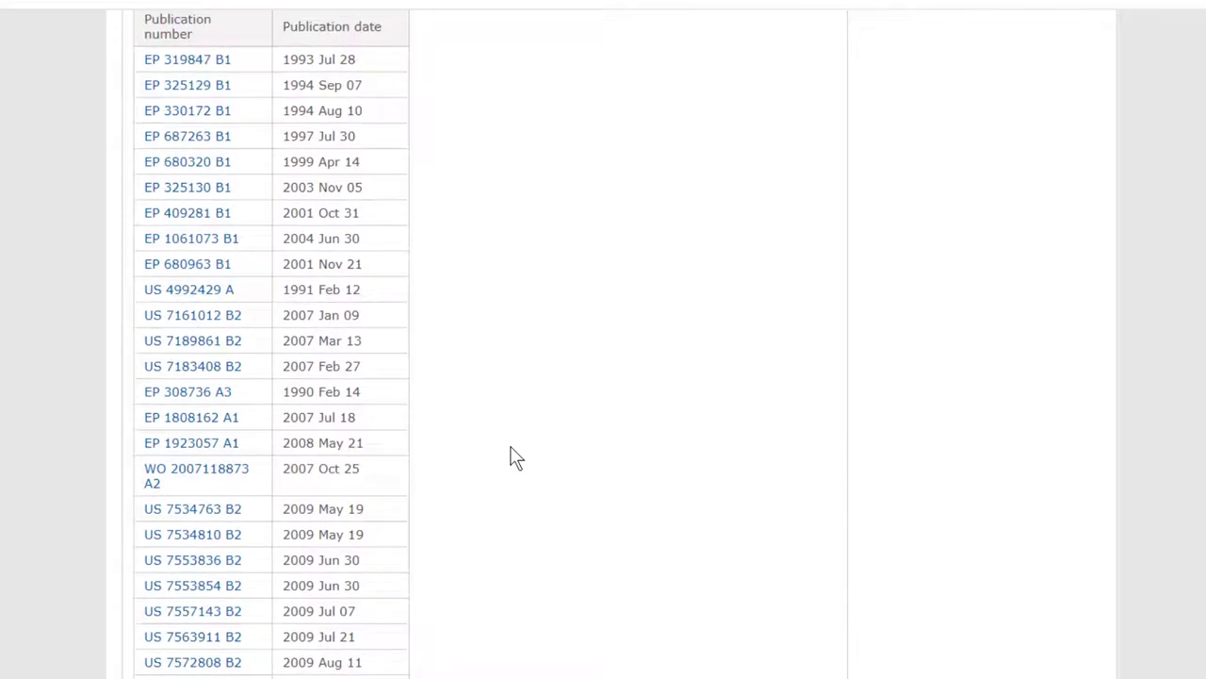
scroll(377, 485, up, 1)
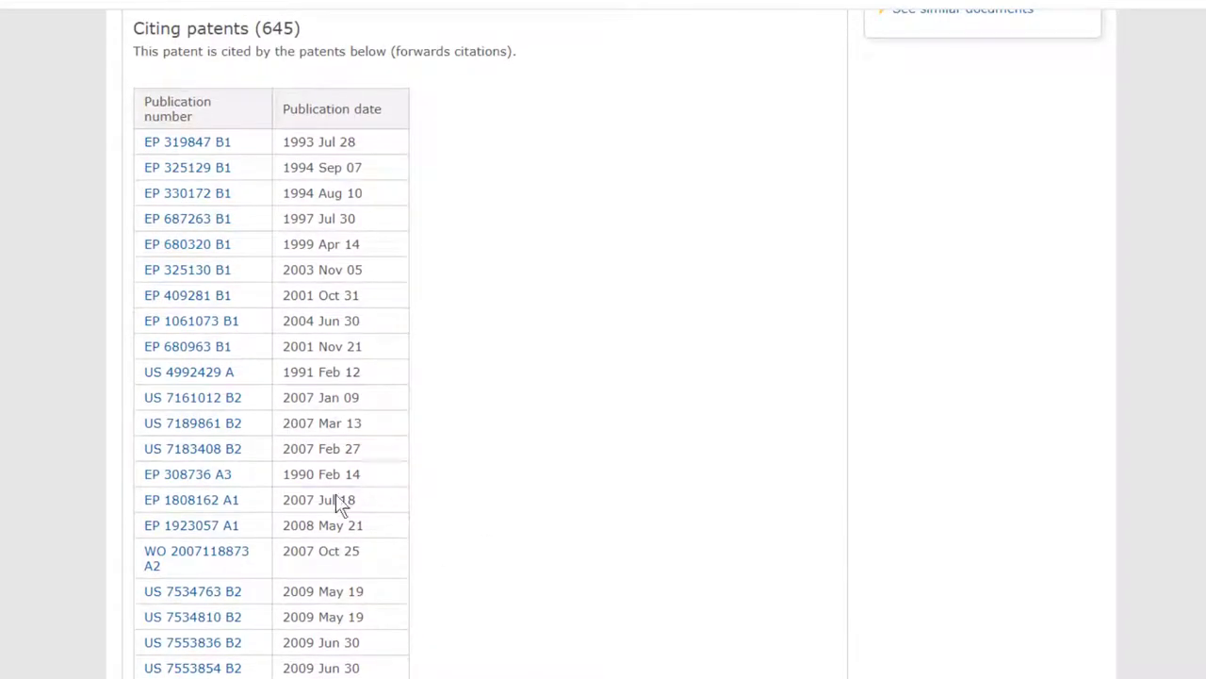
- Look up citing patent US 7534763 B2 and scroll its five database records
double_click(196, 595)
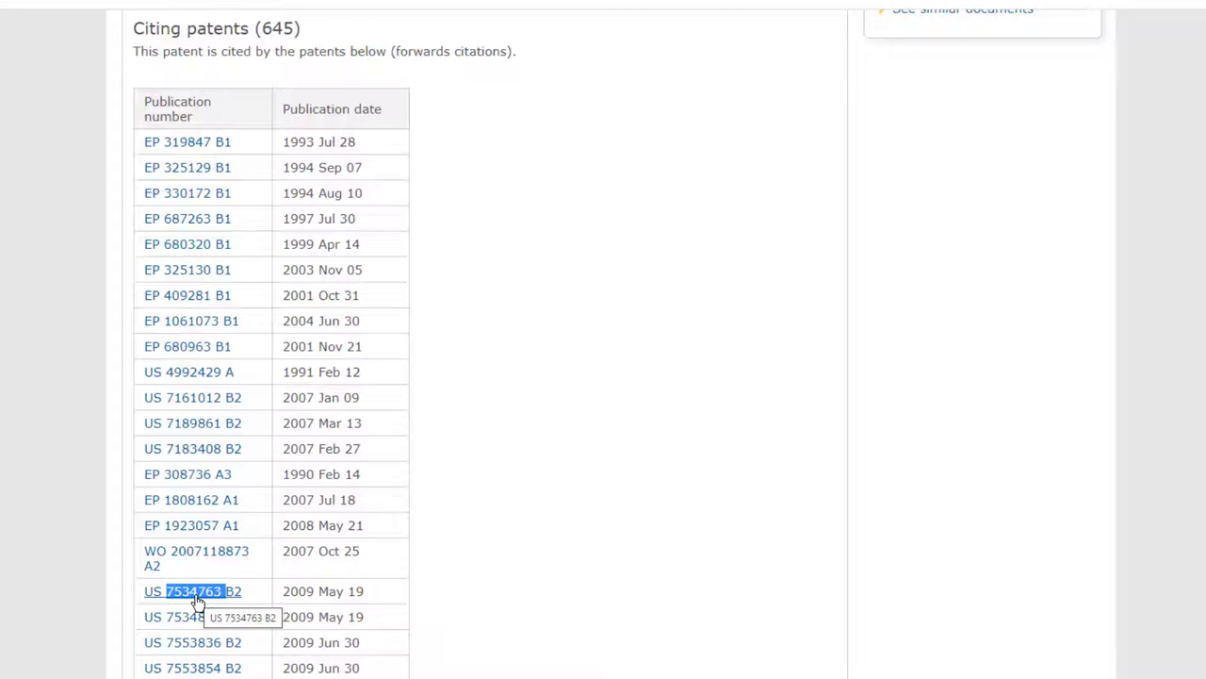
click(196, 594)
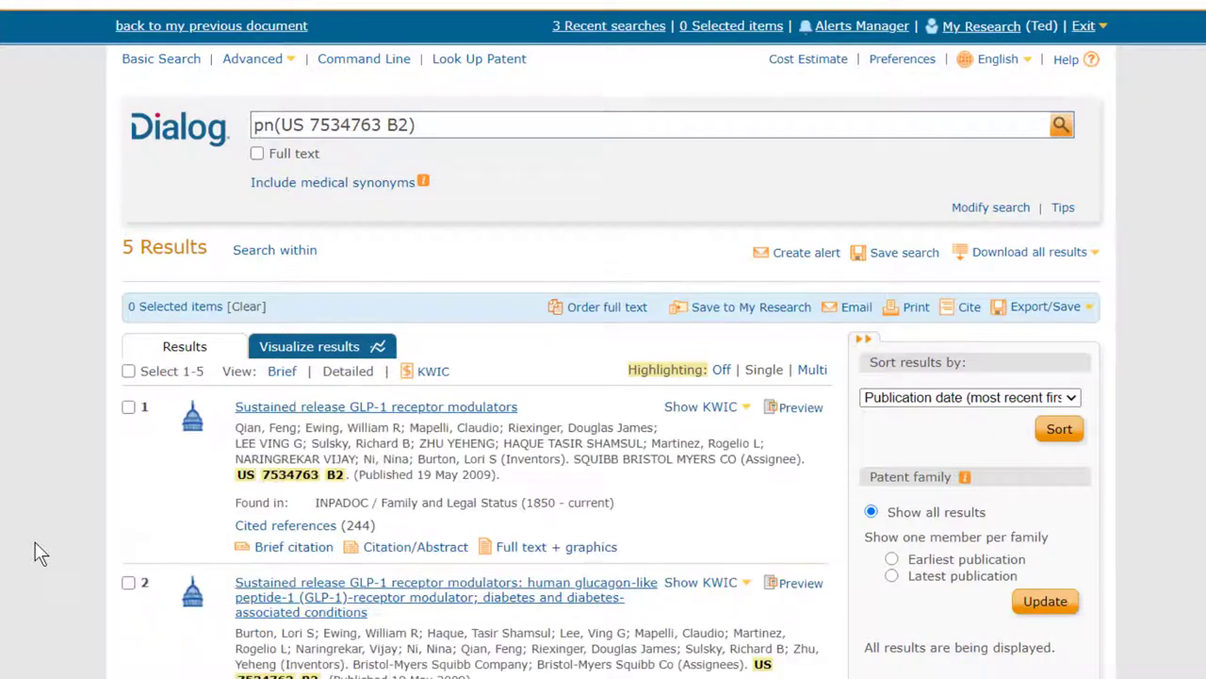
scroll(94, 531, down, 1)
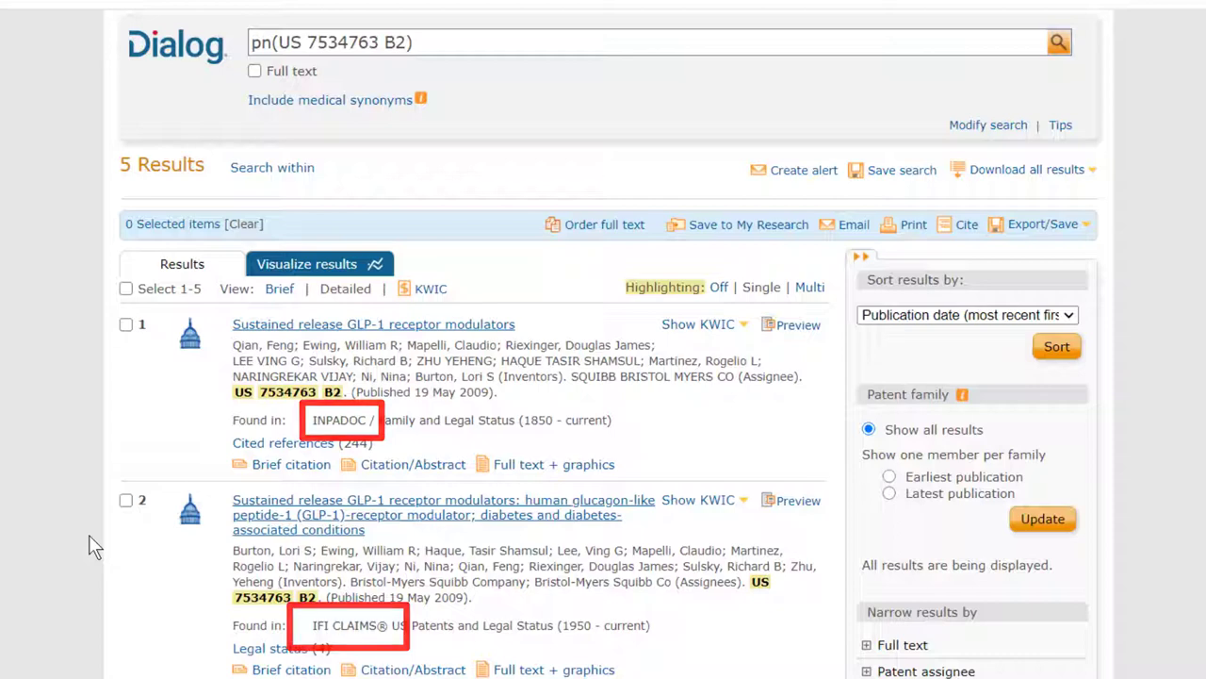
scroll(94, 546, down, 2)
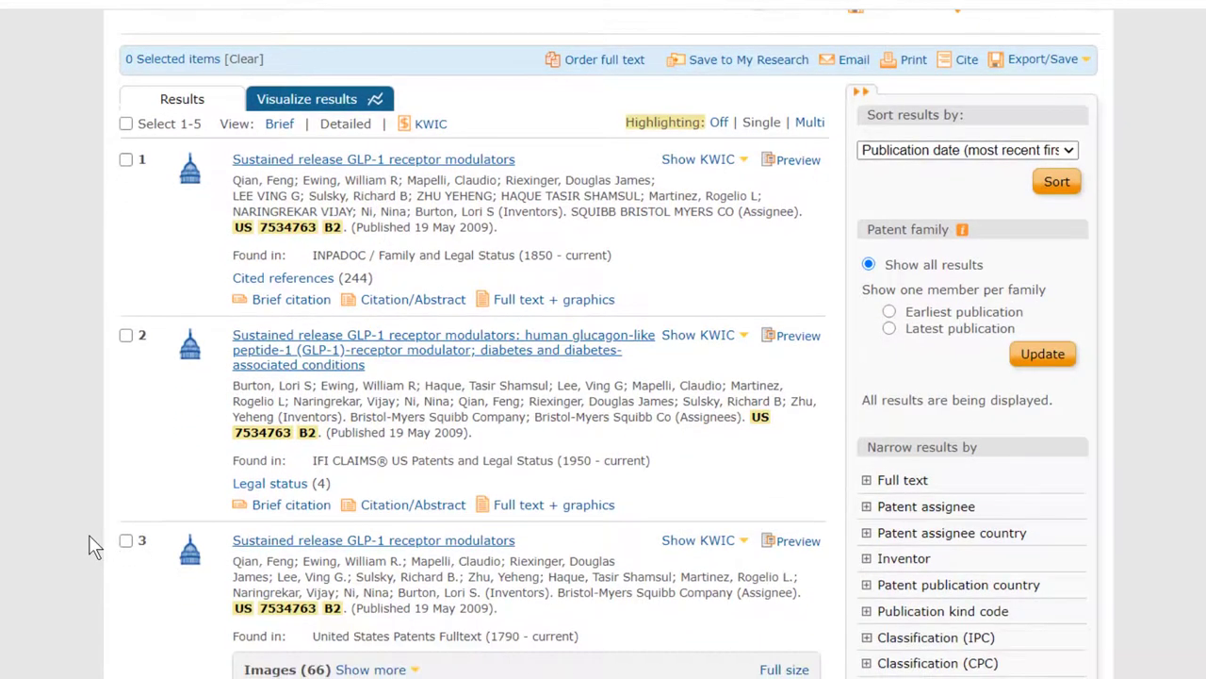
scroll(89, 546, down, 3)
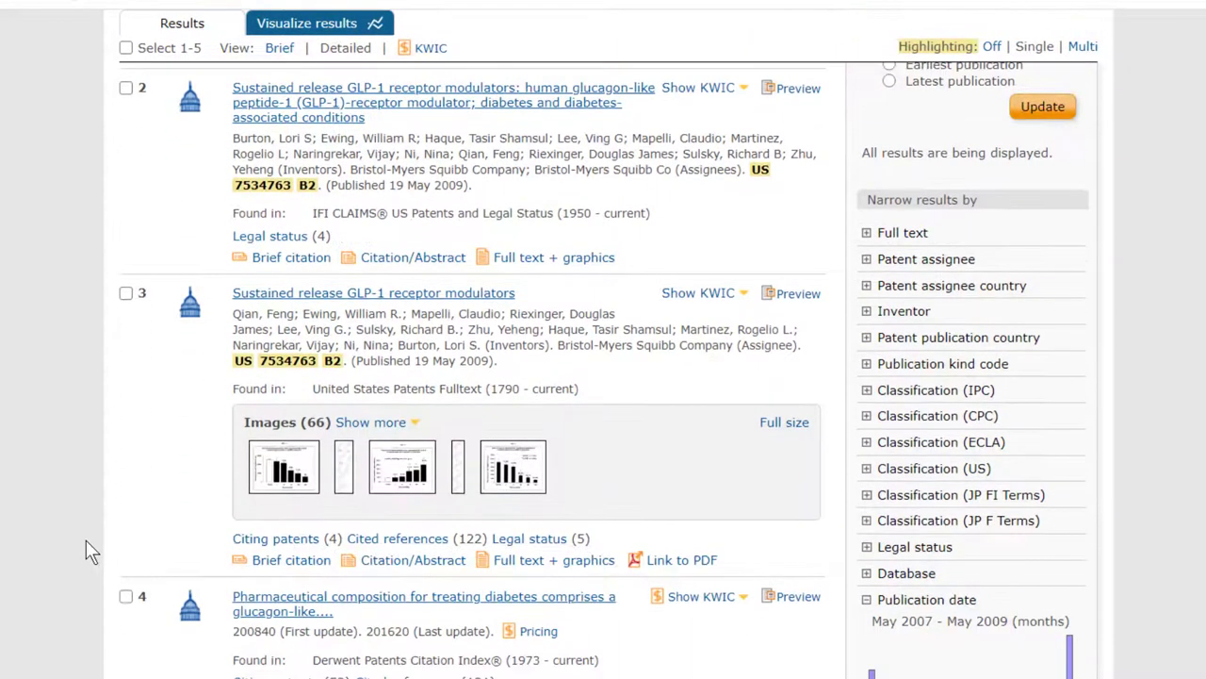
scroll(85, 552, up, 4)
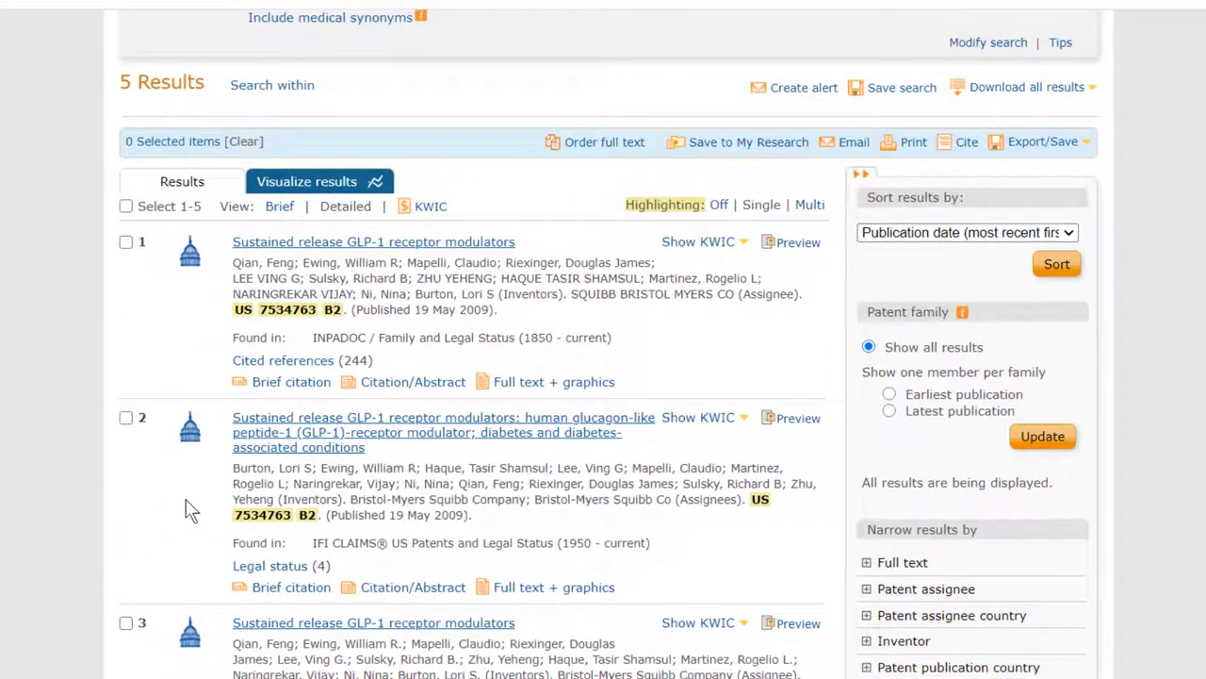
- Preview the first result's abstract and classification, then close the preview
click(792, 244)
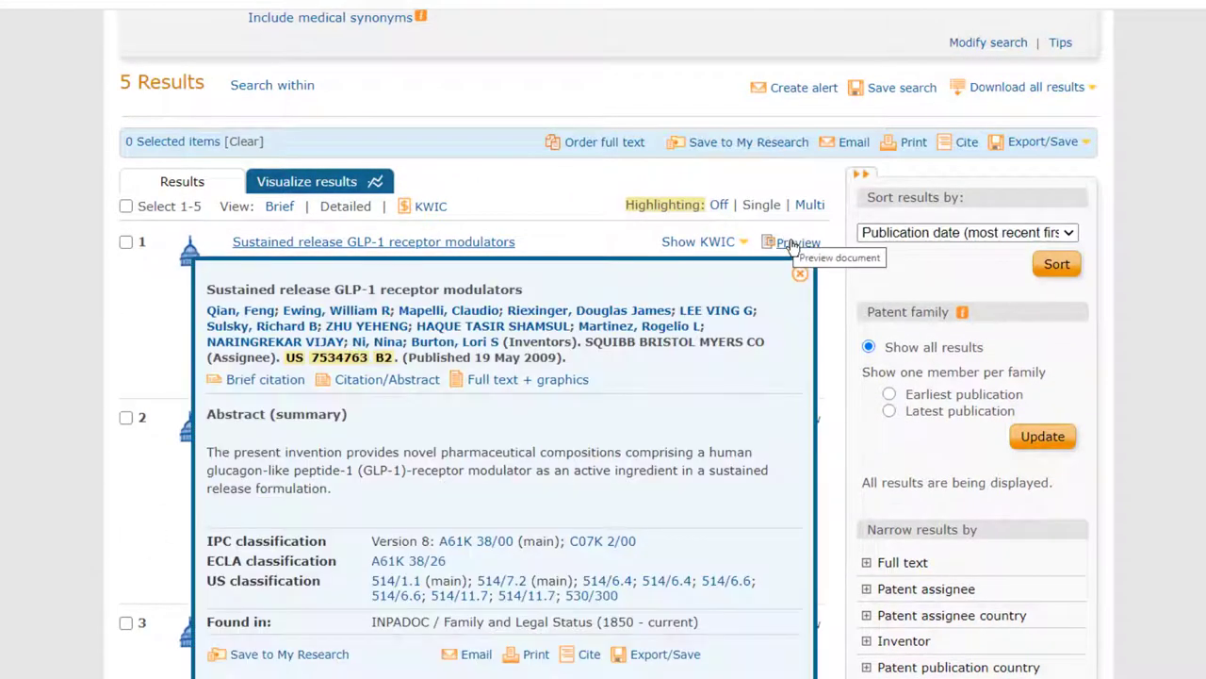
click(135, 352)
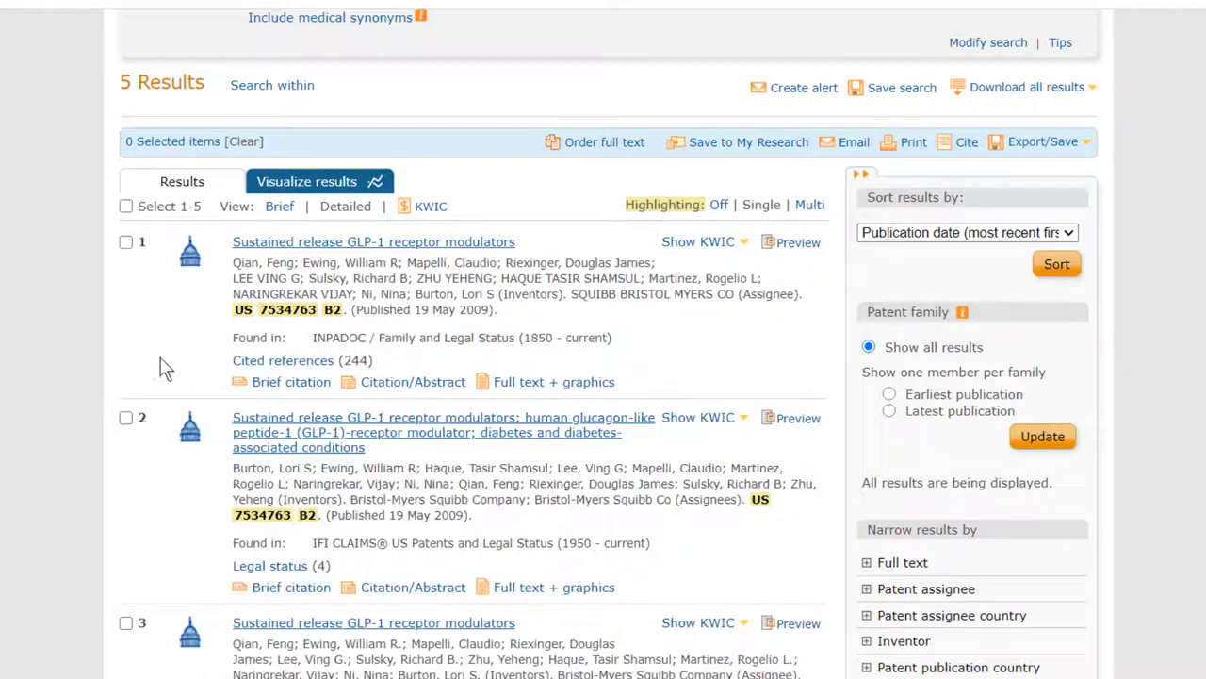
triple_click(312, 243)
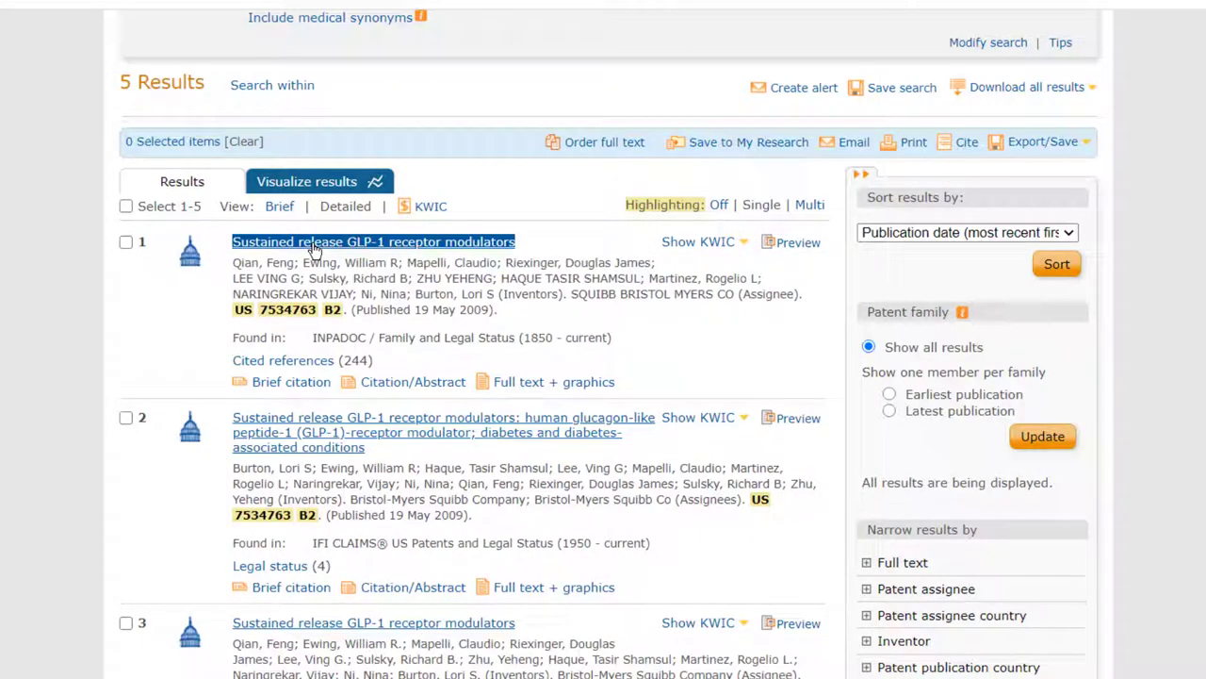
scroll(312, 247, up, 3)
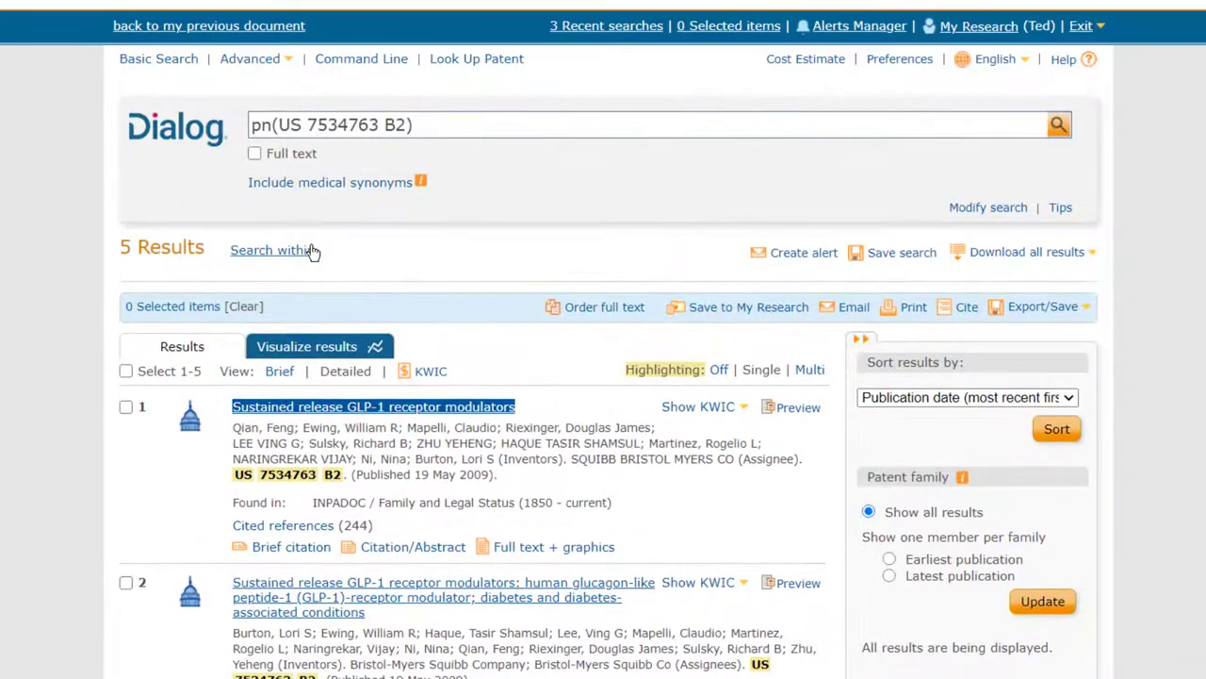
- Return to the US 4681893 record and pick citing patent EP 319847 B1 from the table
click(188, 33)
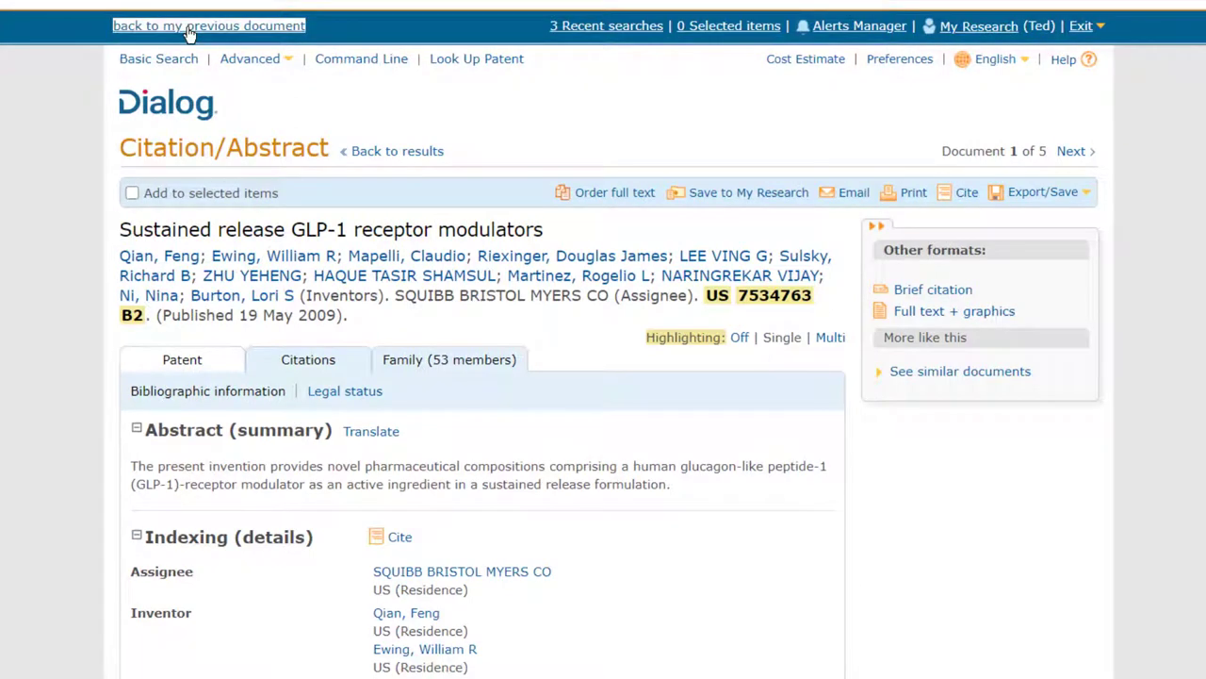
click(189, 27)
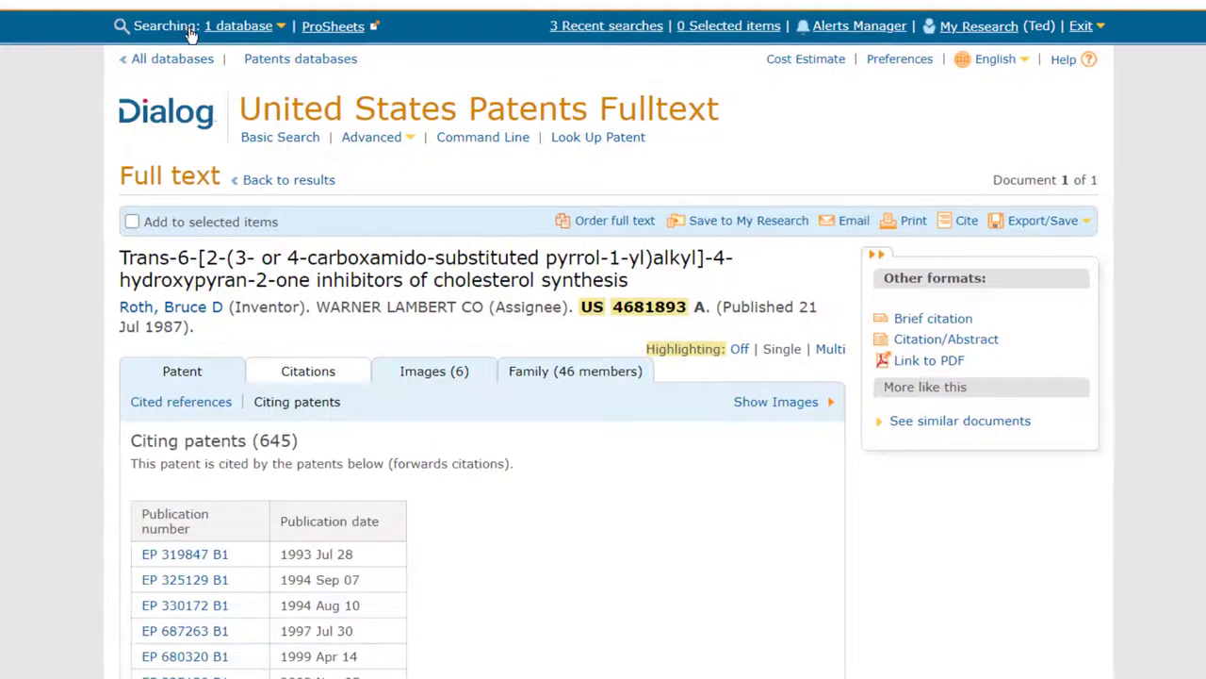
scroll(193, 348, down, 1)
scroll(194, 349, down, 5)
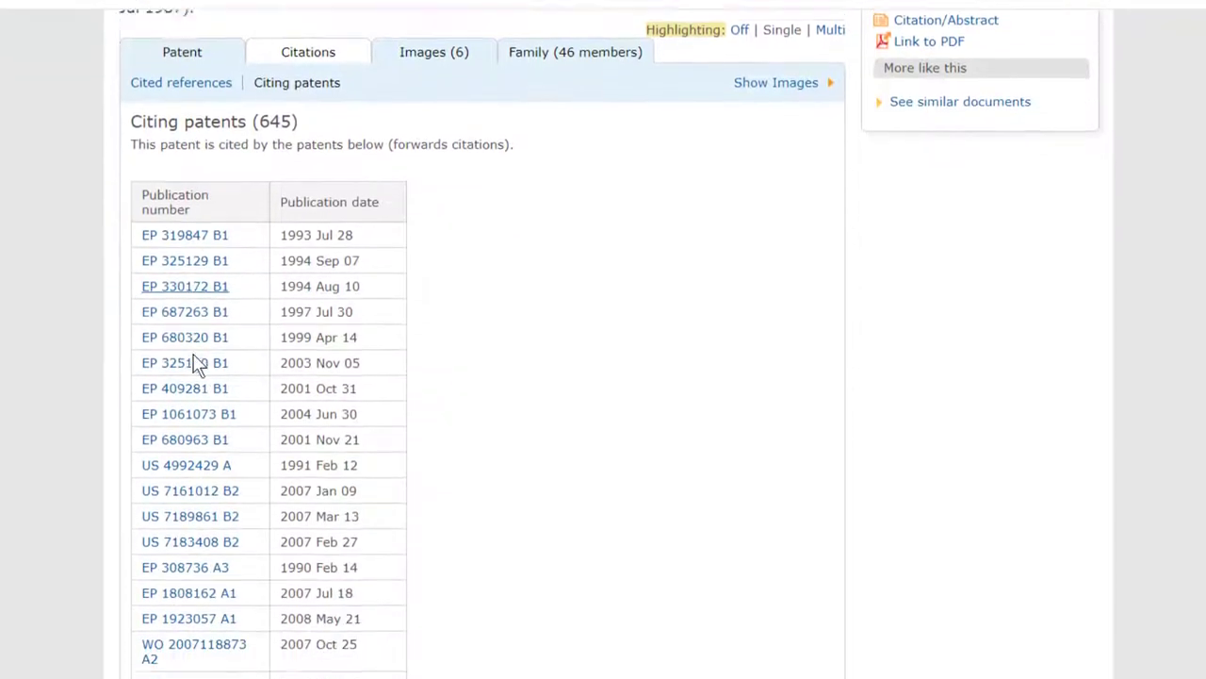
triple_click(148, 231)
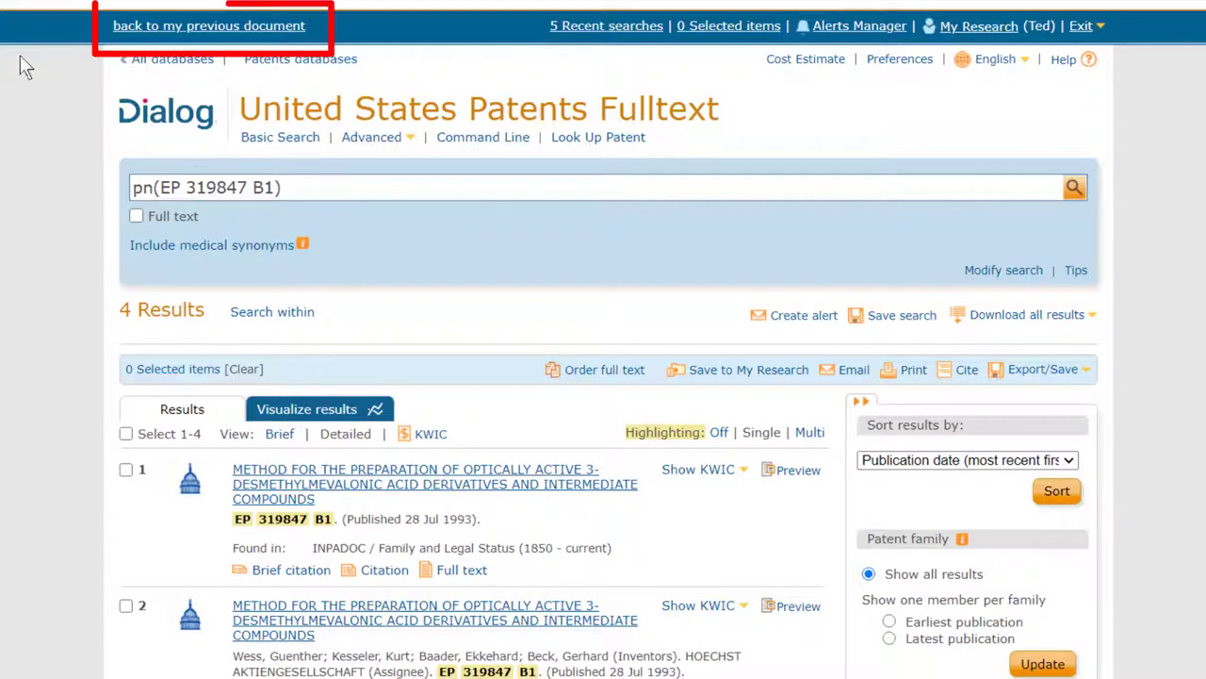
click(170, 29)
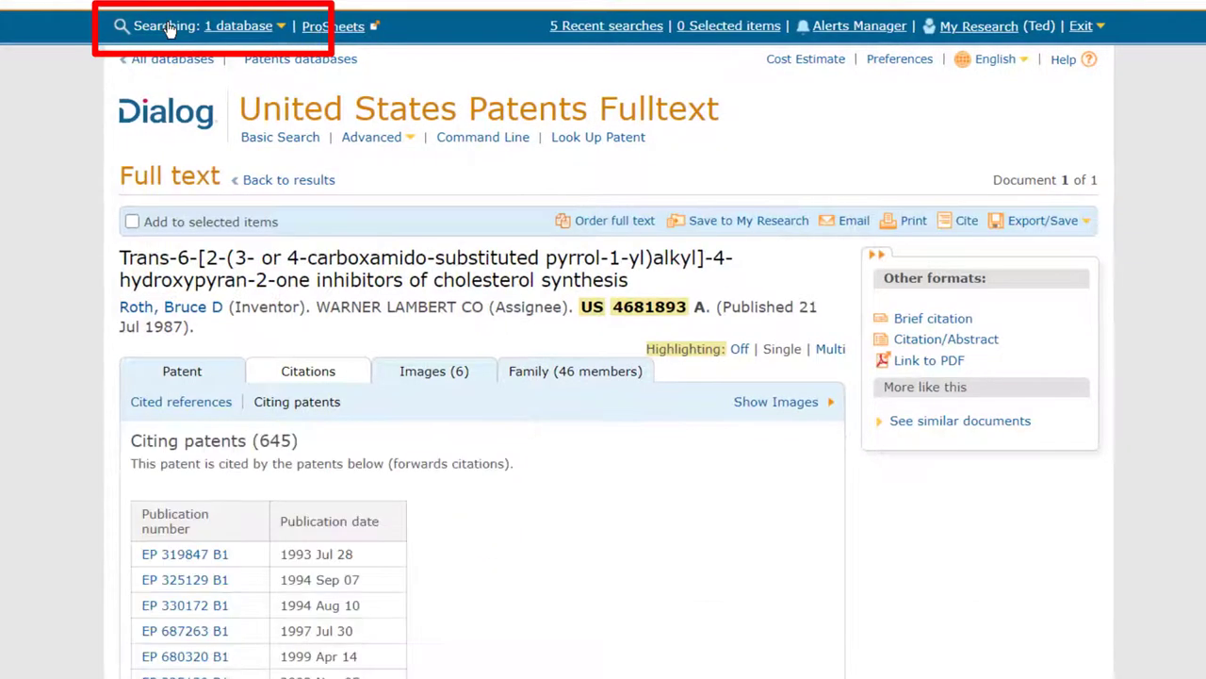
scroll(273, 321, down, 2)
scroll(267, 325, down, 5)
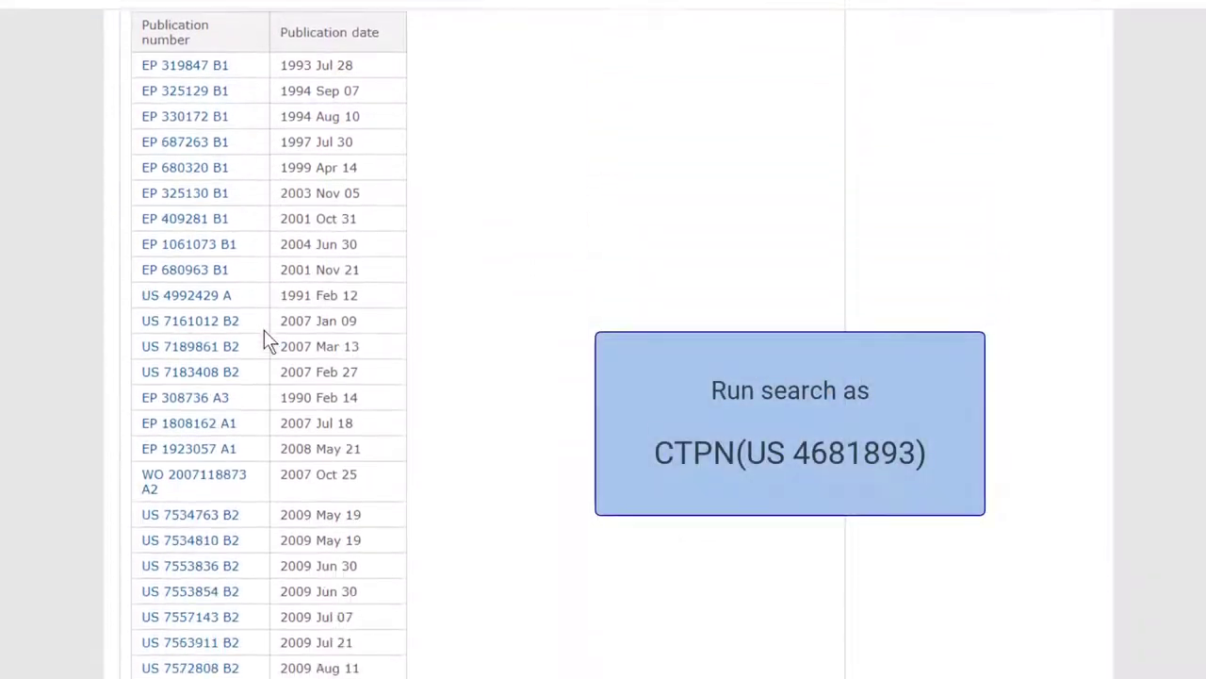
scroll(267, 339, down, 6)
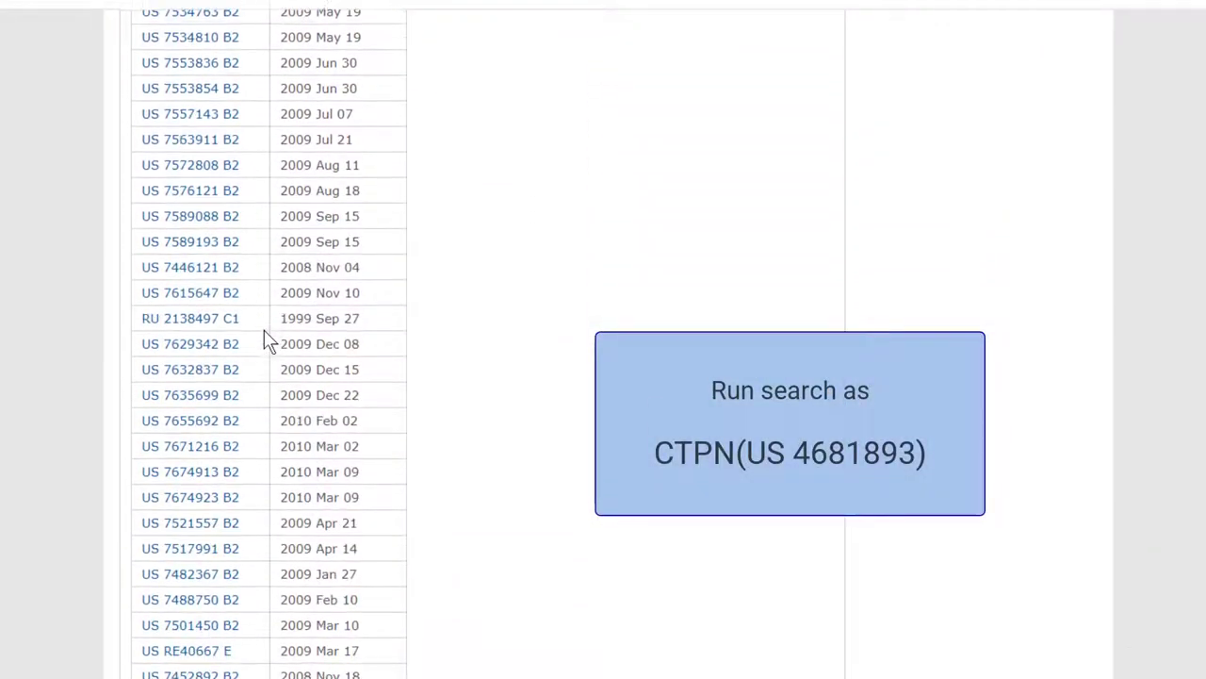
scroll(266, 339, down, 8)
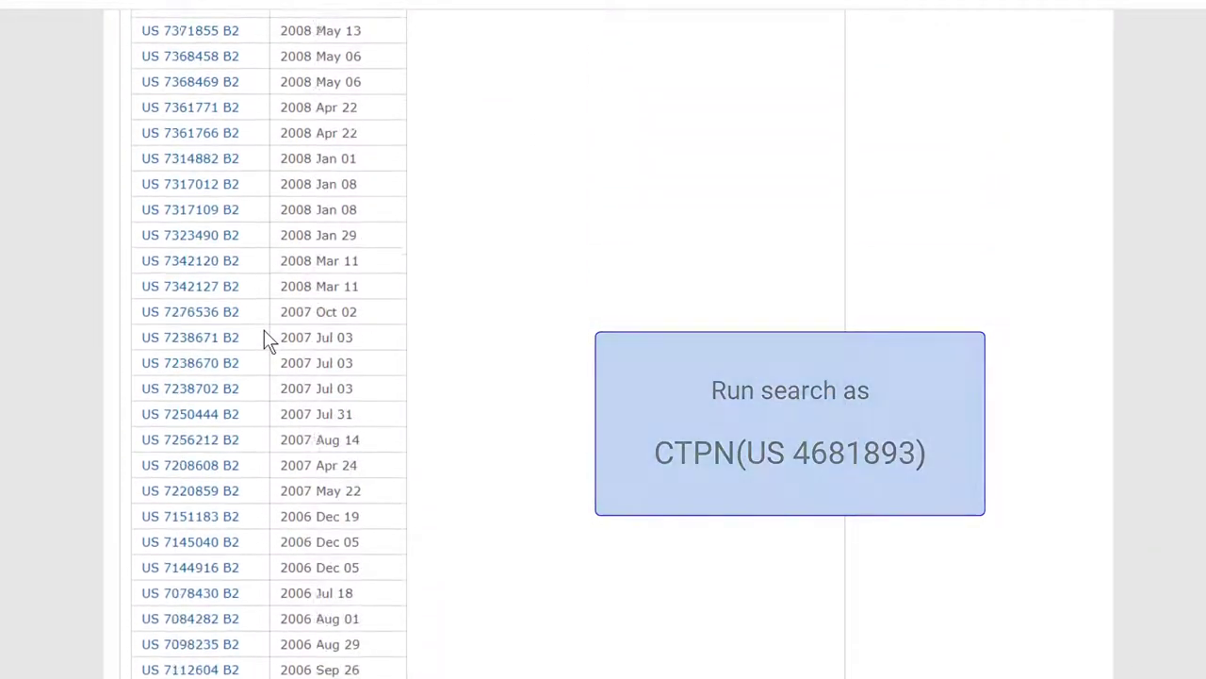
scroll(264, 340, down, 8)
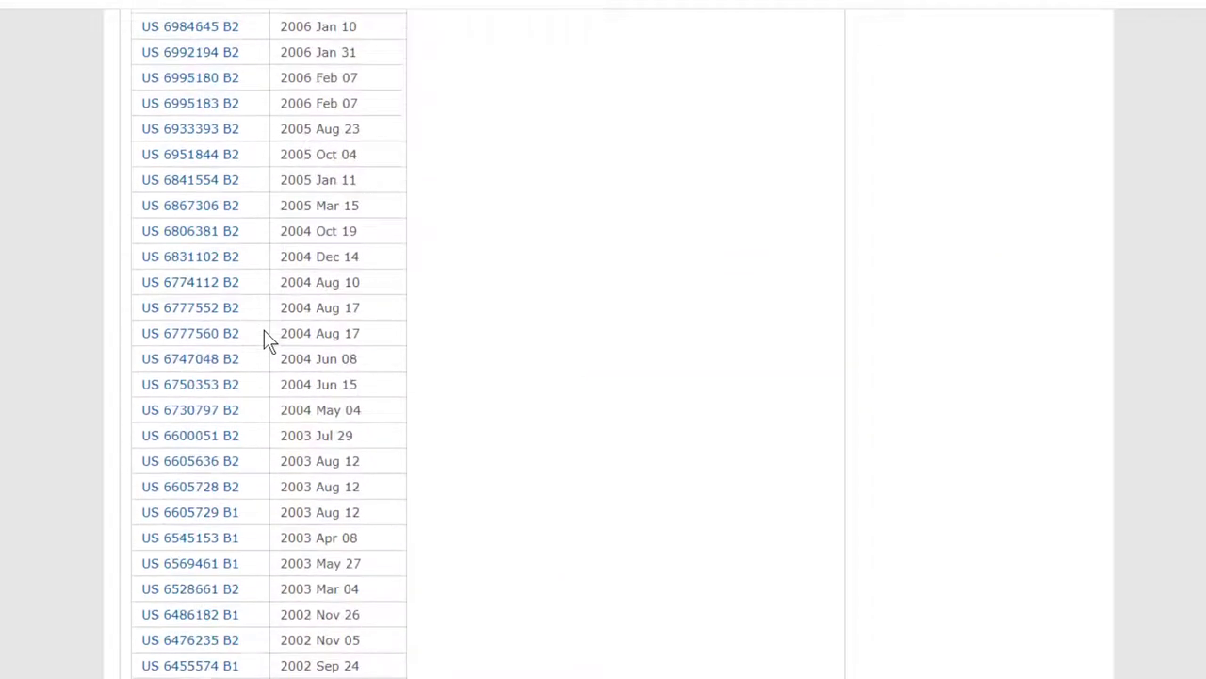
scroll(264, 339, down, 3)
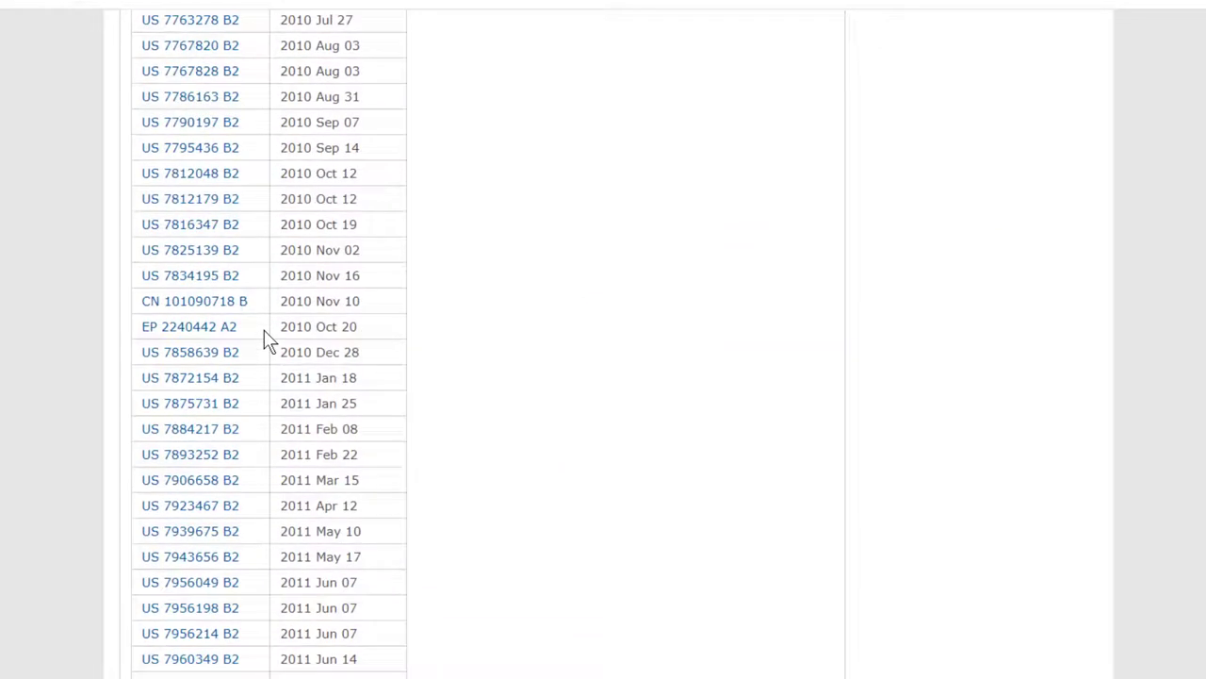
scroll(267, 341, down, 7)
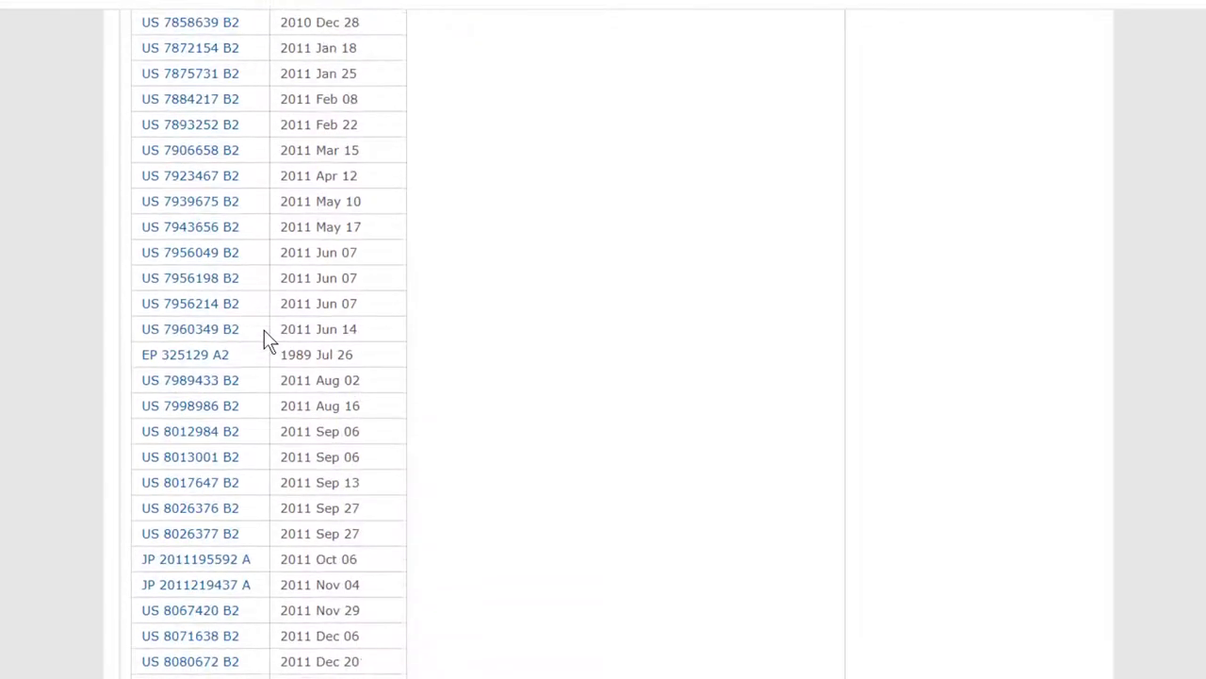
scroll(266, 341, down, 9)
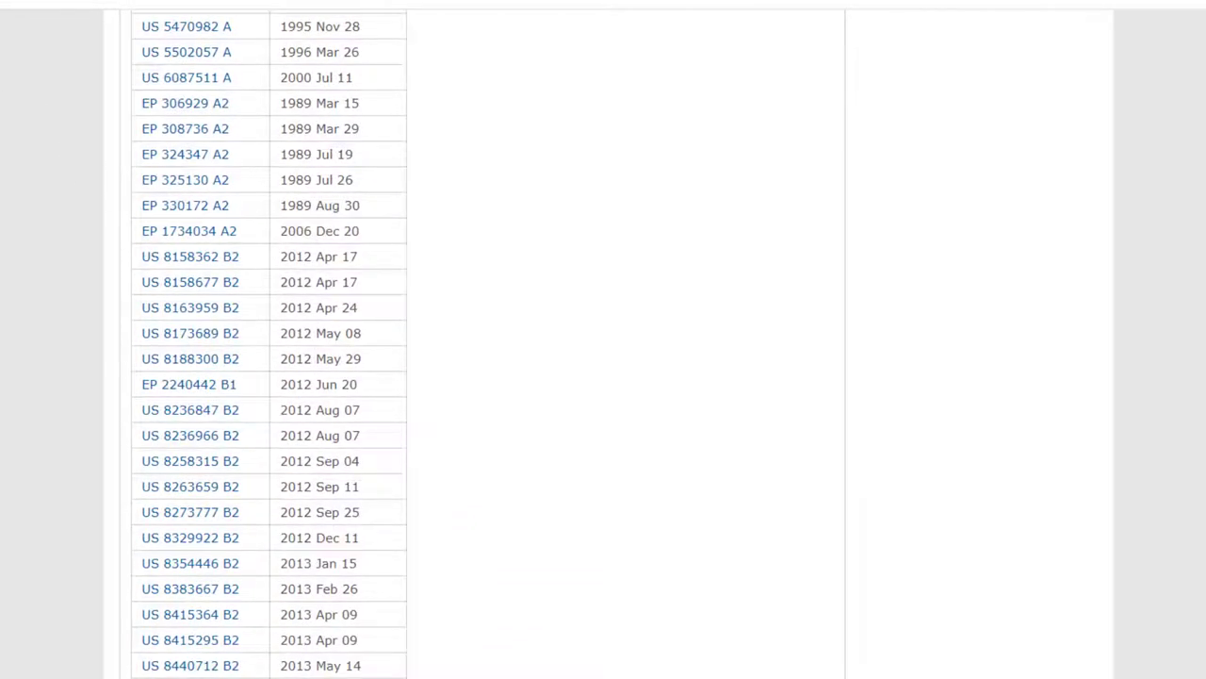
key(Home)
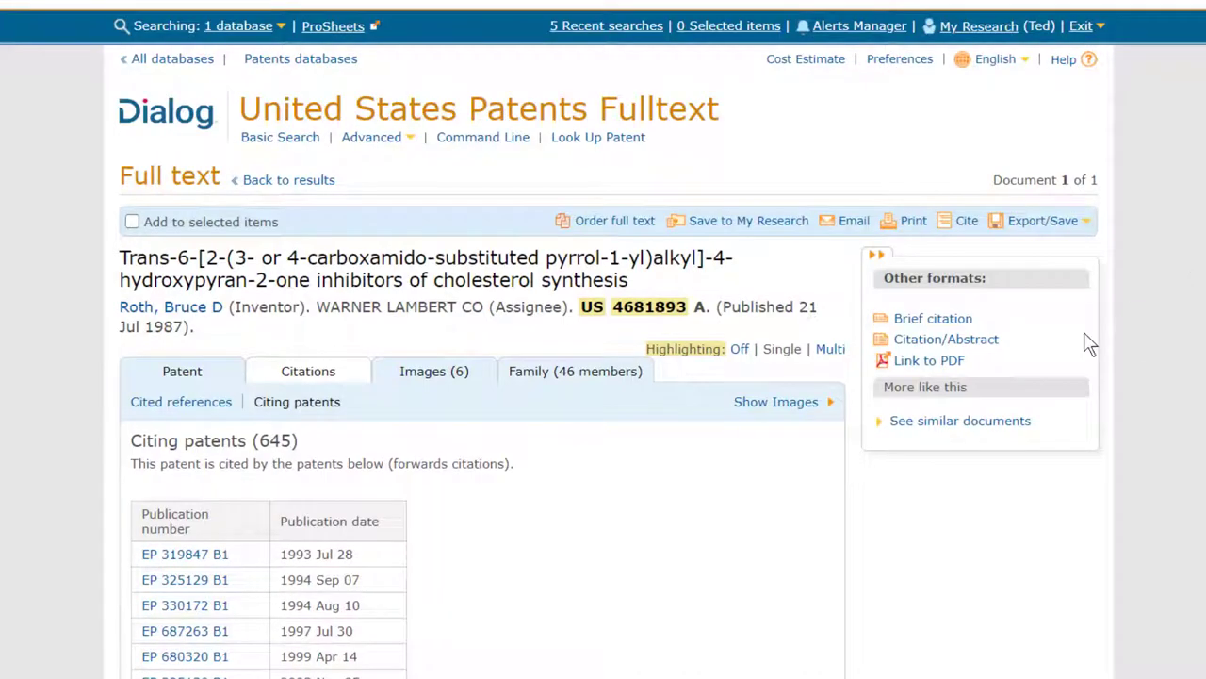
- Switch to the Patents Fulltext shortcut covering 31 databases and open a blank Basic Search
click(240, 27)
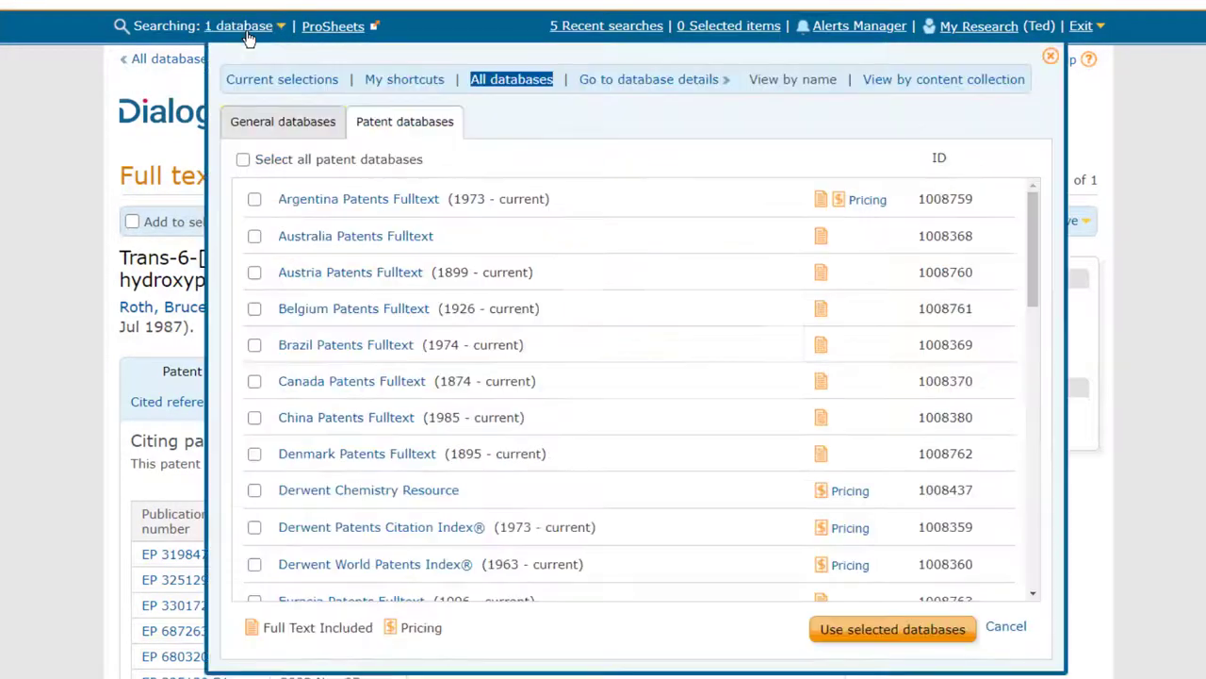
click(401, 82)
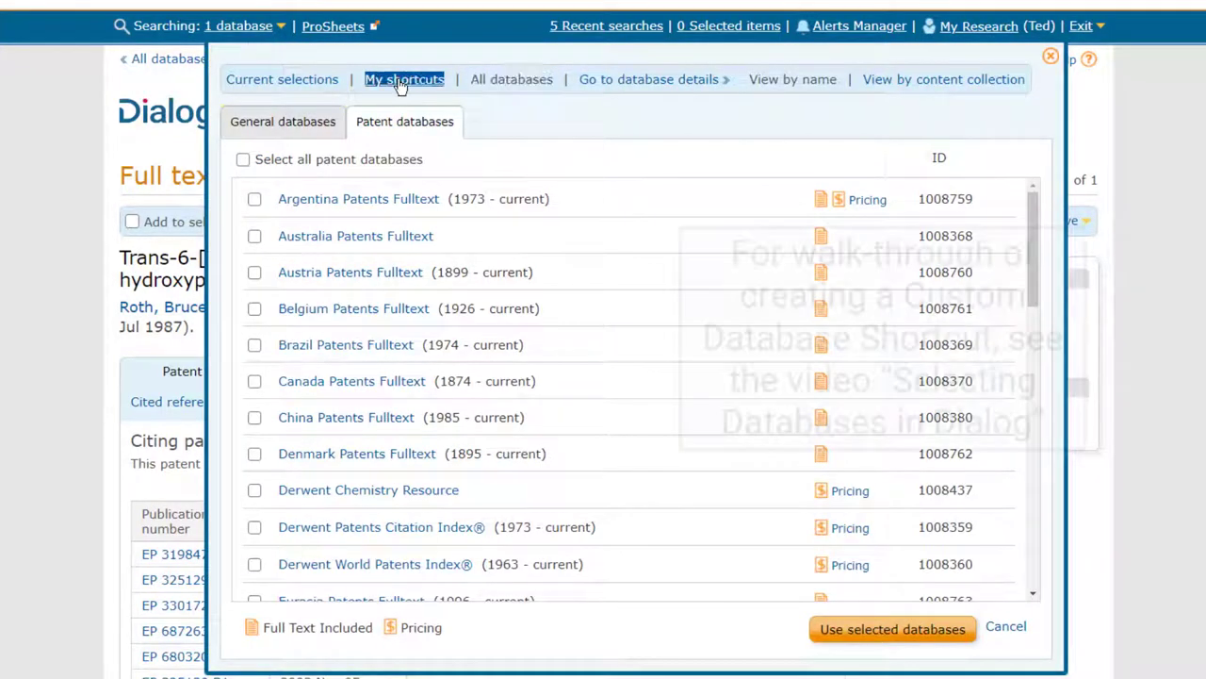
click(314, 158)
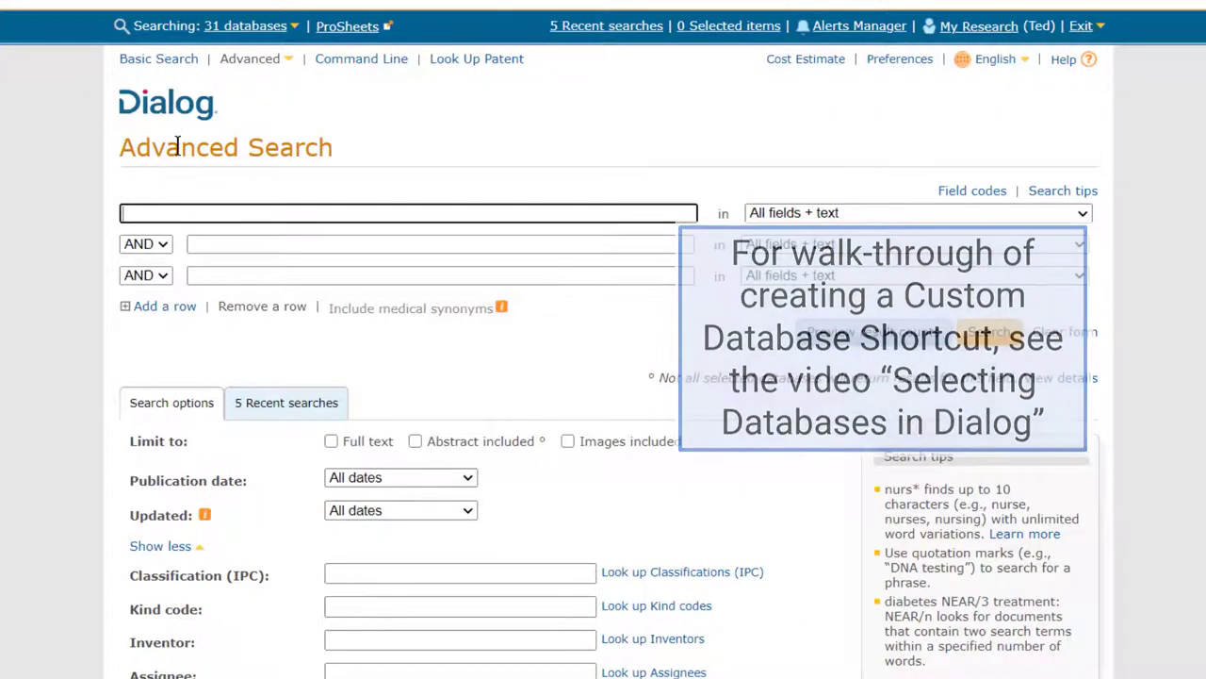
click(159, 61)
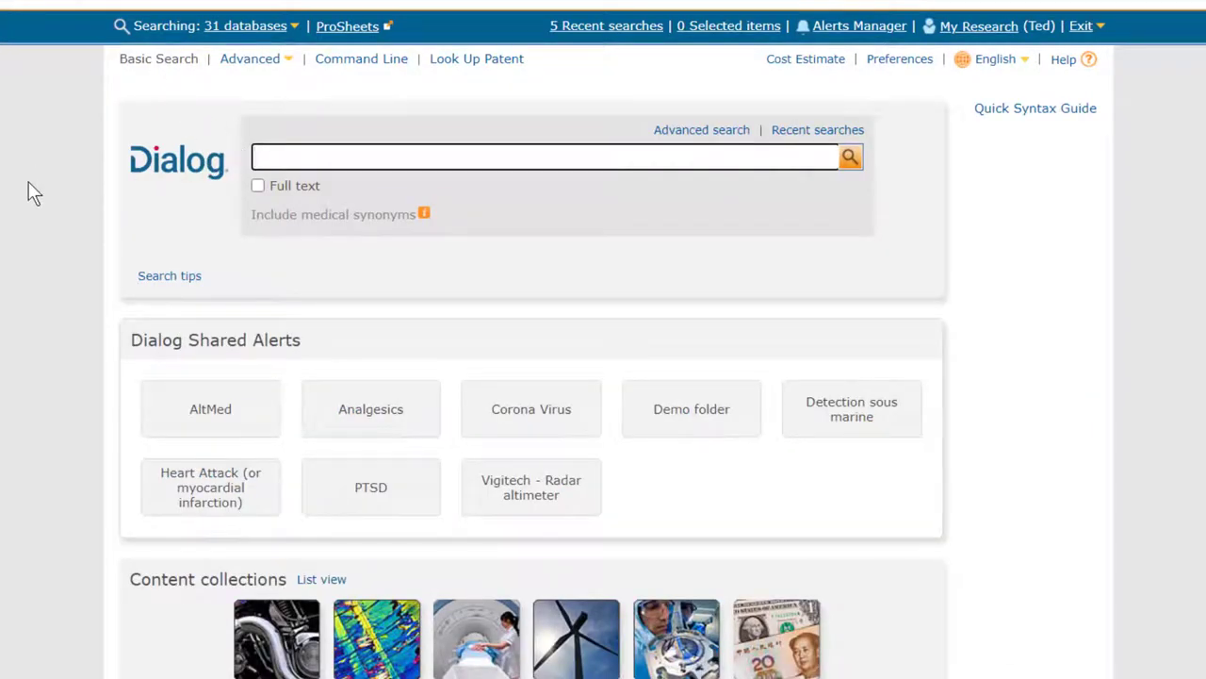
- Search CTPN(US 4681893) across the 31 databases, returning 641 citing patents
text(CTPN(US 4681893))
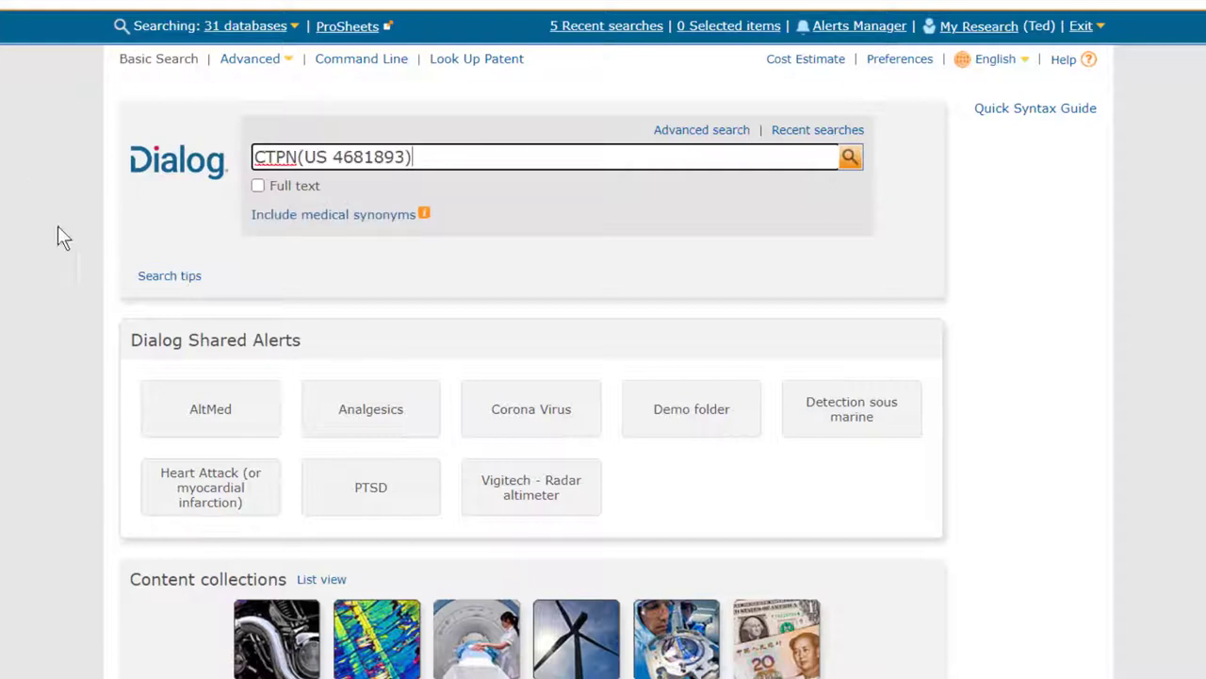
click(851, 158)
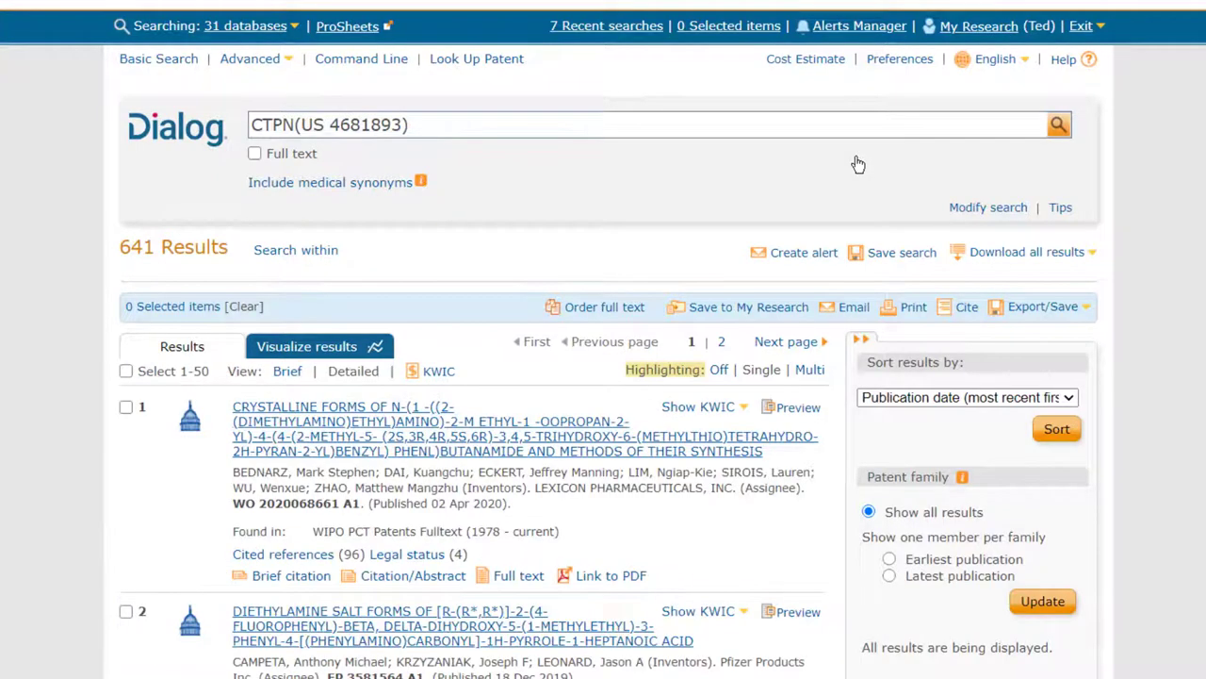
- Expand the Patent assignee country and Patent publication country facets for the citing patents
scroll(858, 165, down, 1)
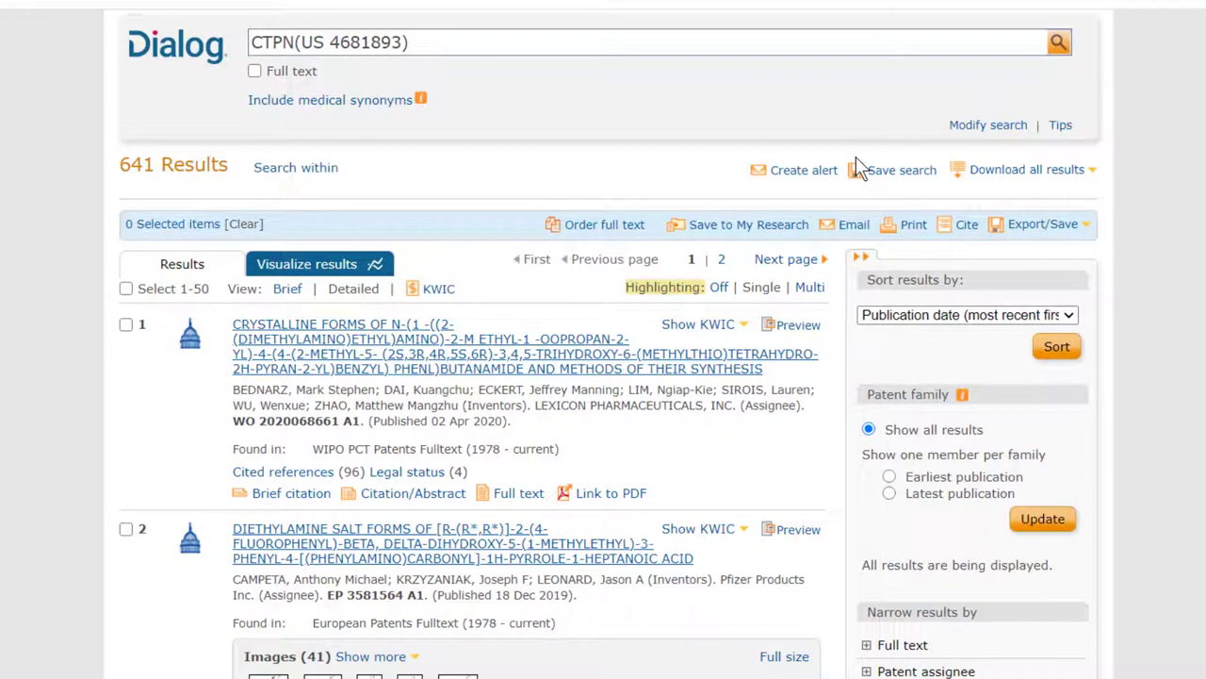
scroll(857, 165, down, 10)
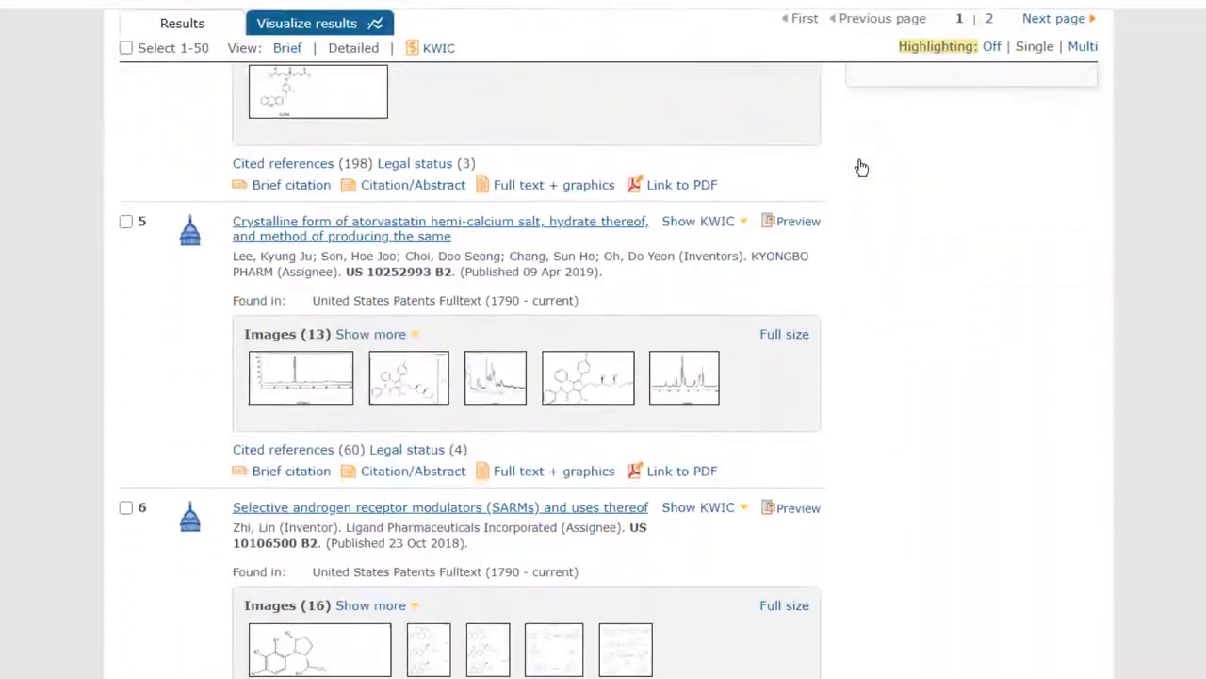
scroll(862, 168, up, 7)
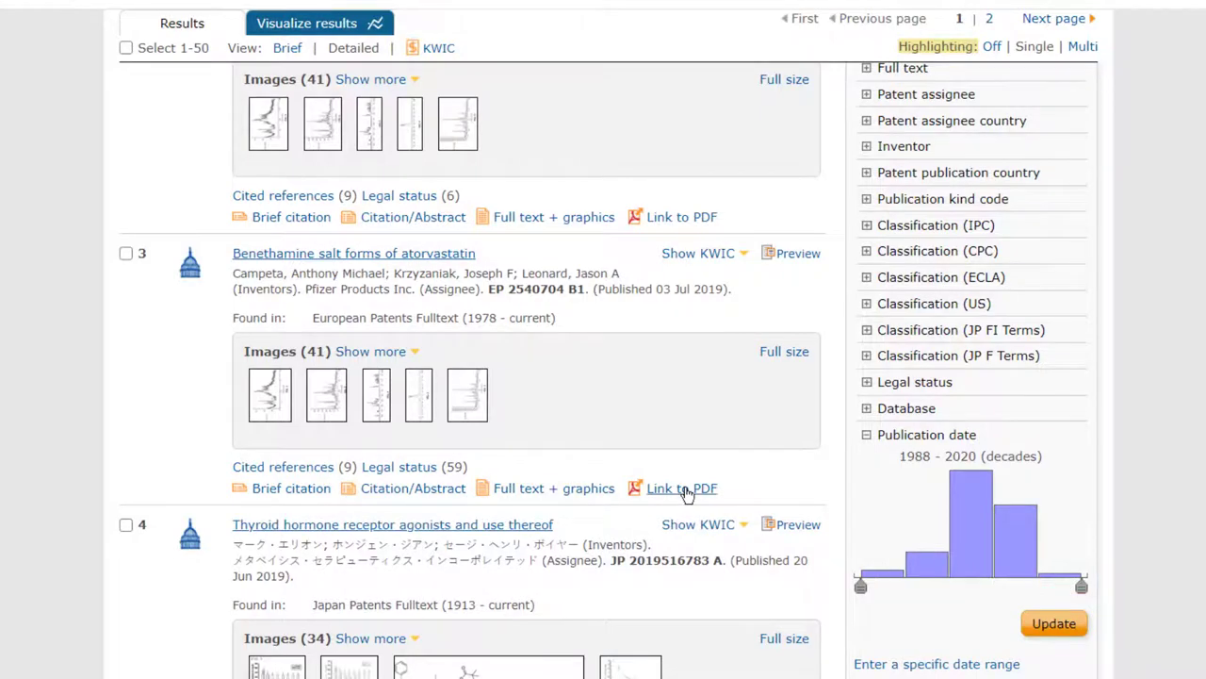
scroll(685, 492, up, 5)
scroll(685, 487, down, 5)
scroll(685, 487, up, 6)
scroll(686, 488, up, 2)
scroll(685, 487, down, 3)
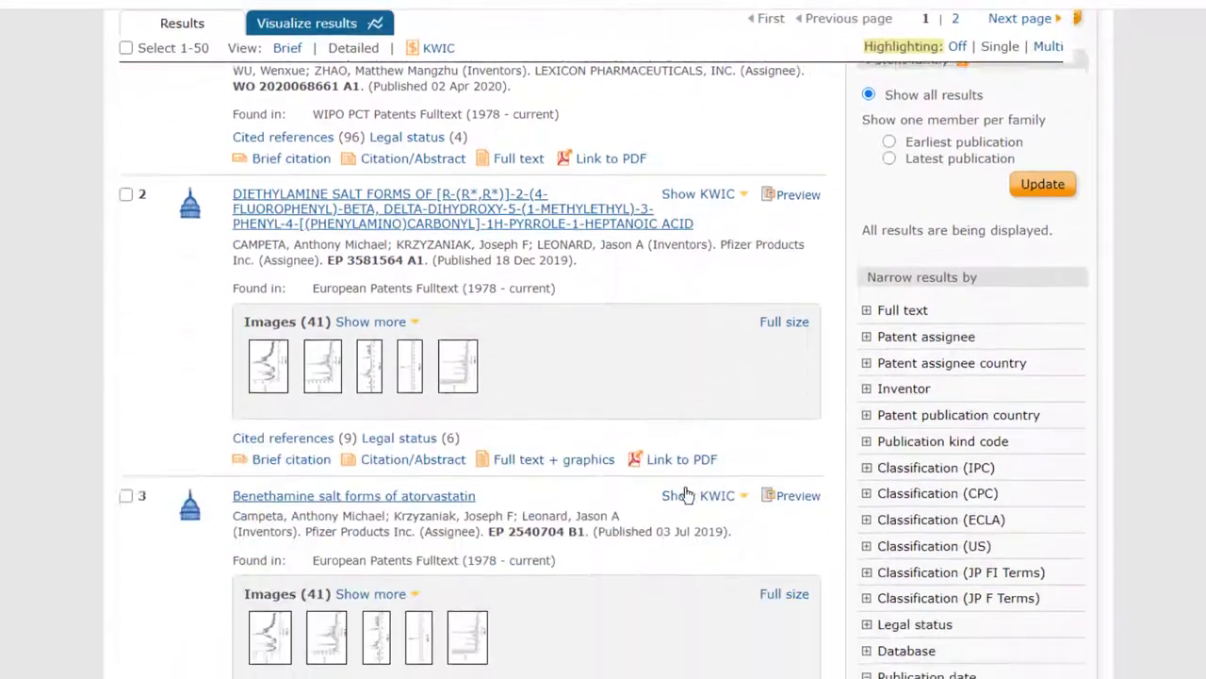
scroll(685, 492, down, 2)
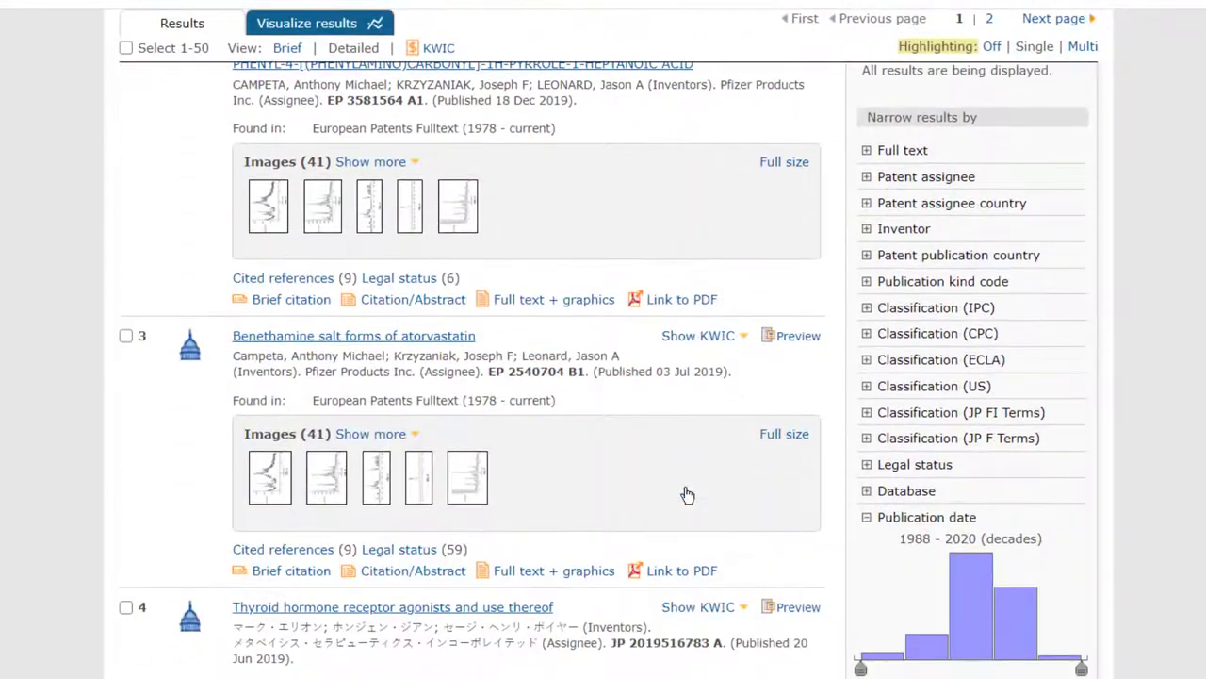
click(868, 204)
click(866, 383)
scroll(790, 365, up, 1)
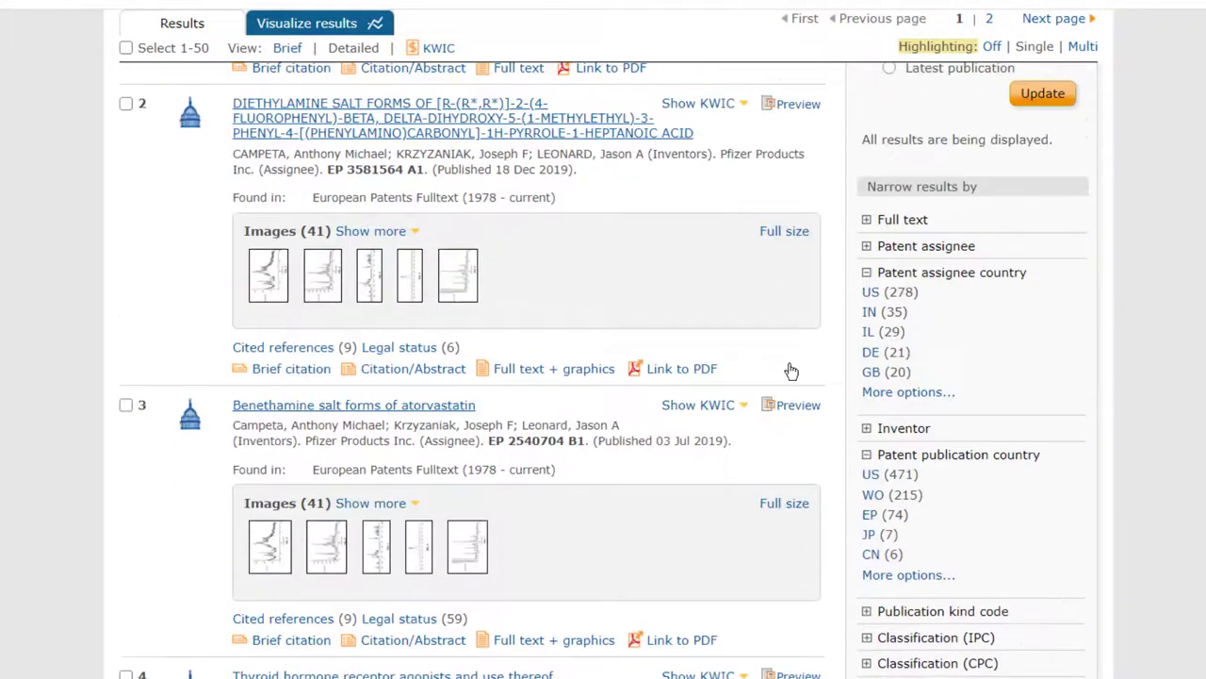
scroll(792, 370, up, 5)
- Add 'obesity' to the CTPN(US 4681893) query and rerun the search
click(531, 122)
text(obesity)
click(1055, 124)
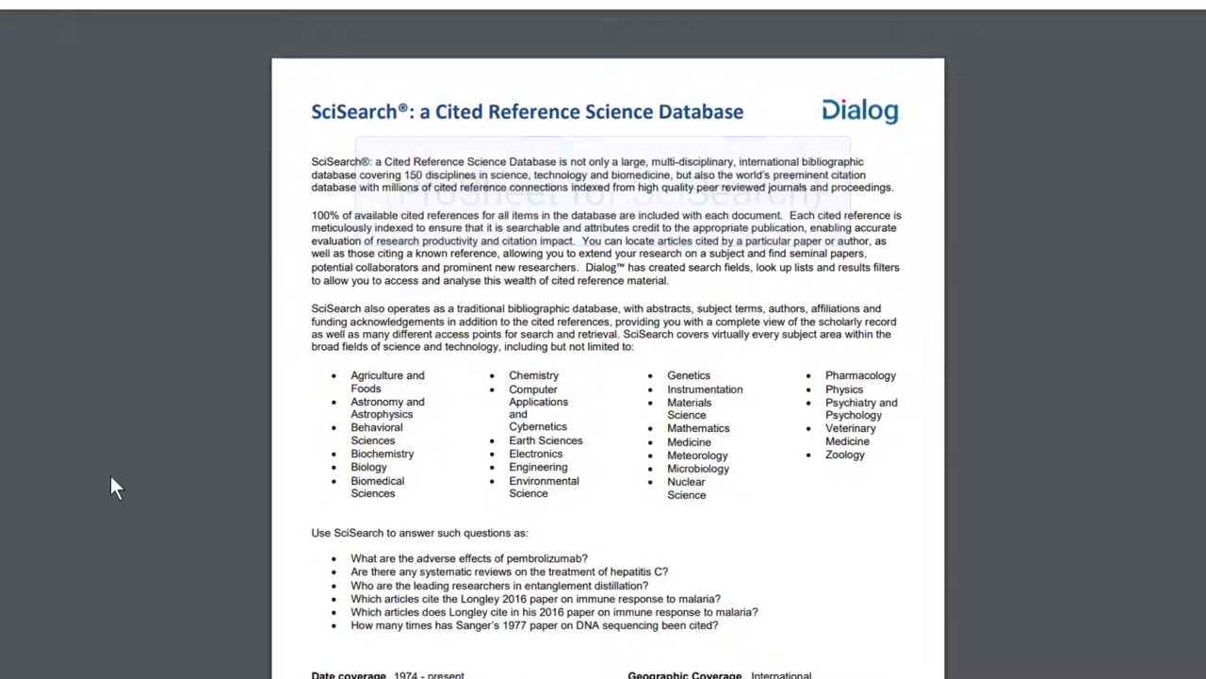
- Scroll through the SciSearch fact sheet to review the database
scroll(110, 477, down, 10)
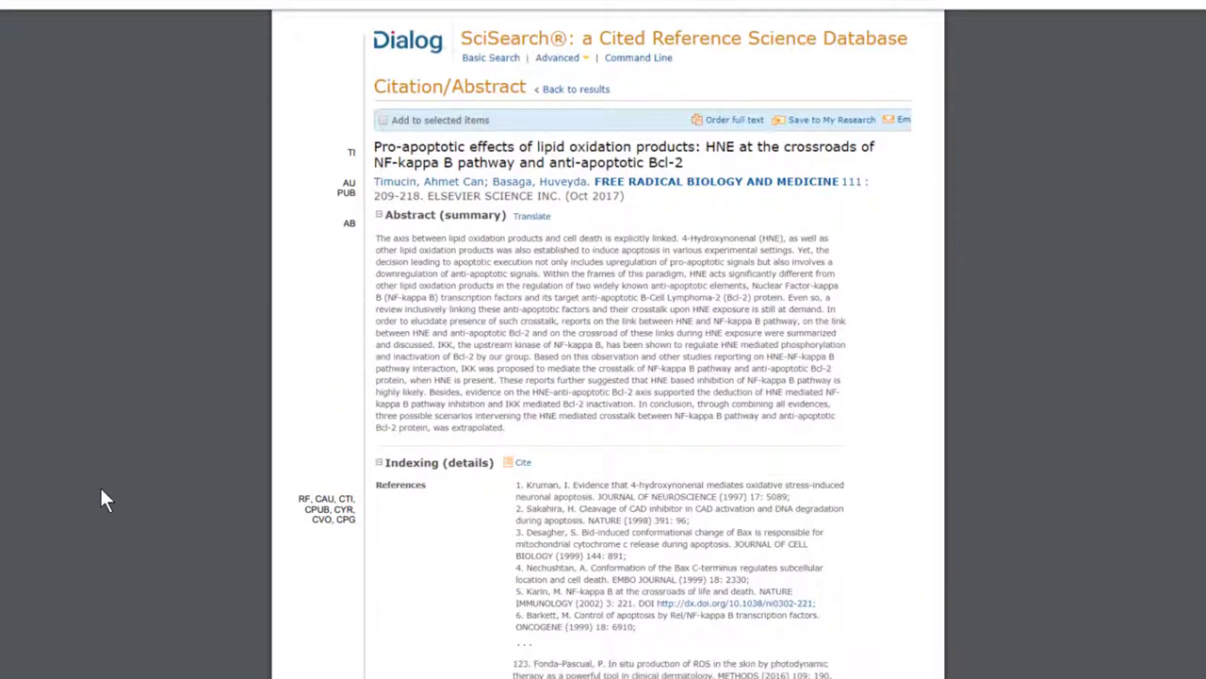
scroll(100, 488, down, 12)
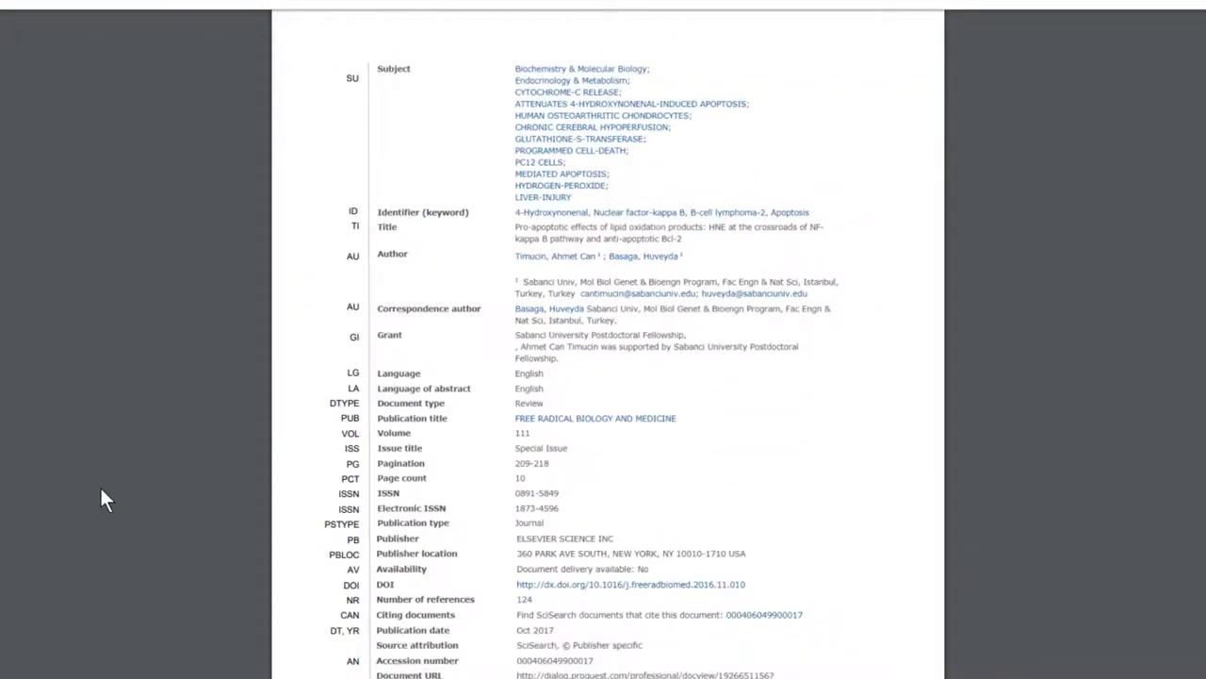
scroll(101, 488, down, 10)
scroll(103, 500, down, 10)
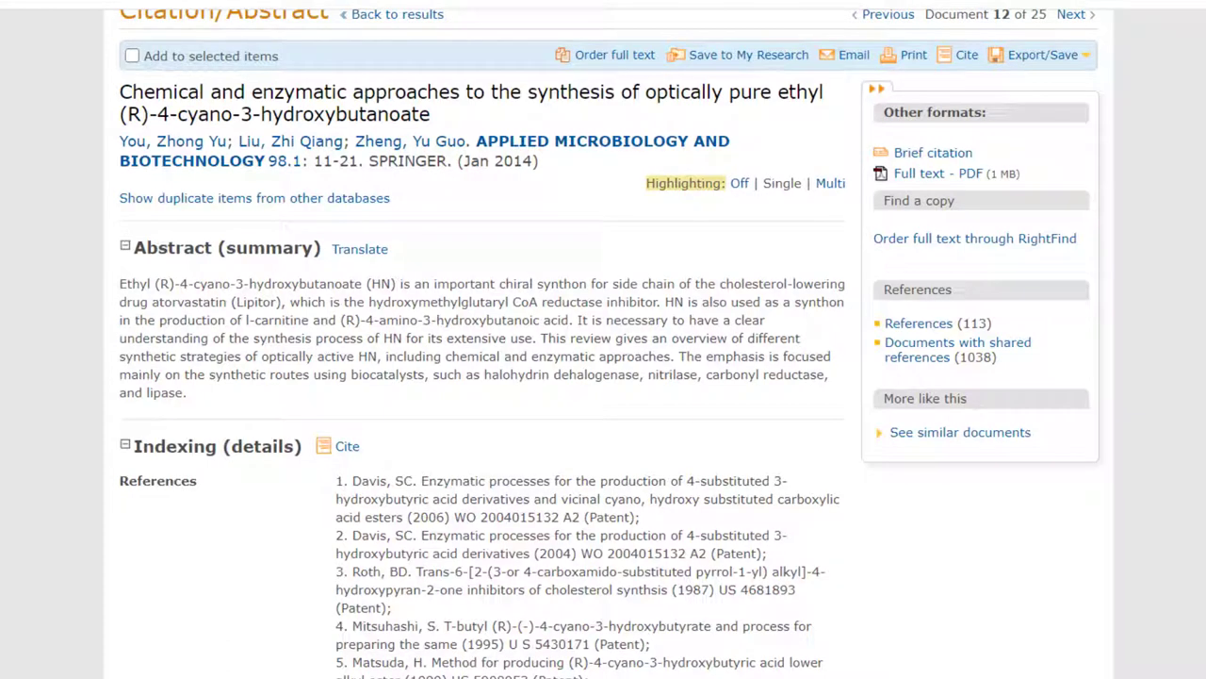
scroll(604, 377, down, 5)
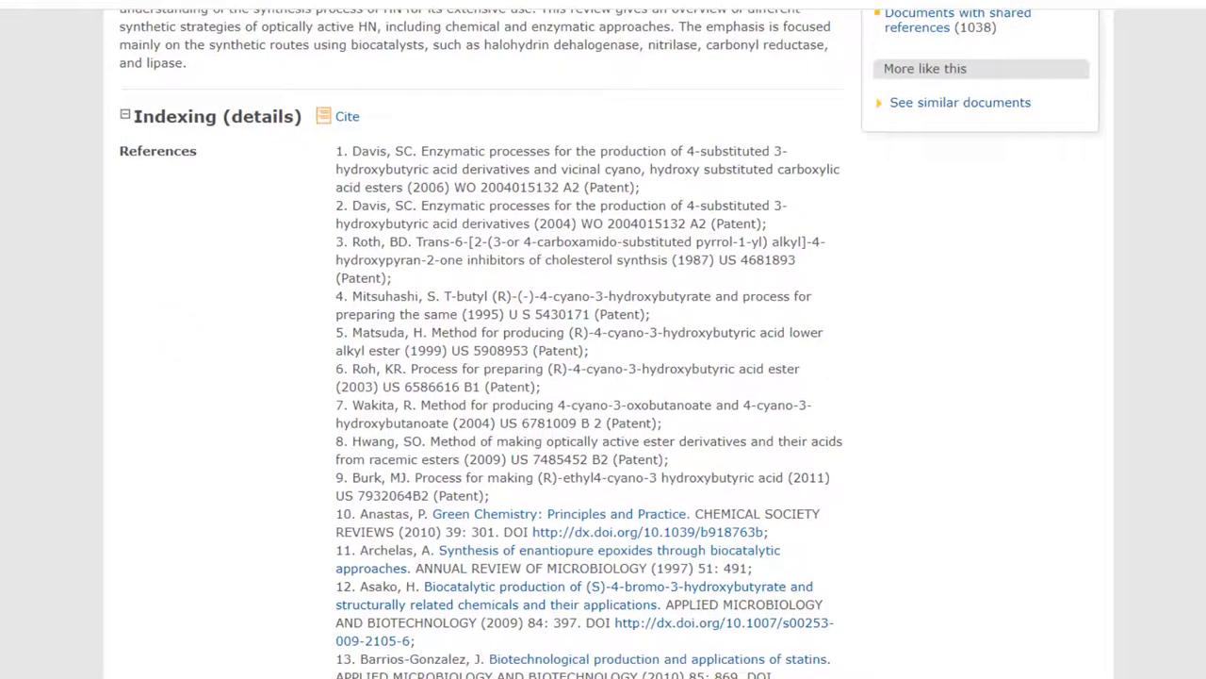
scroll(604, 377, down, 5)
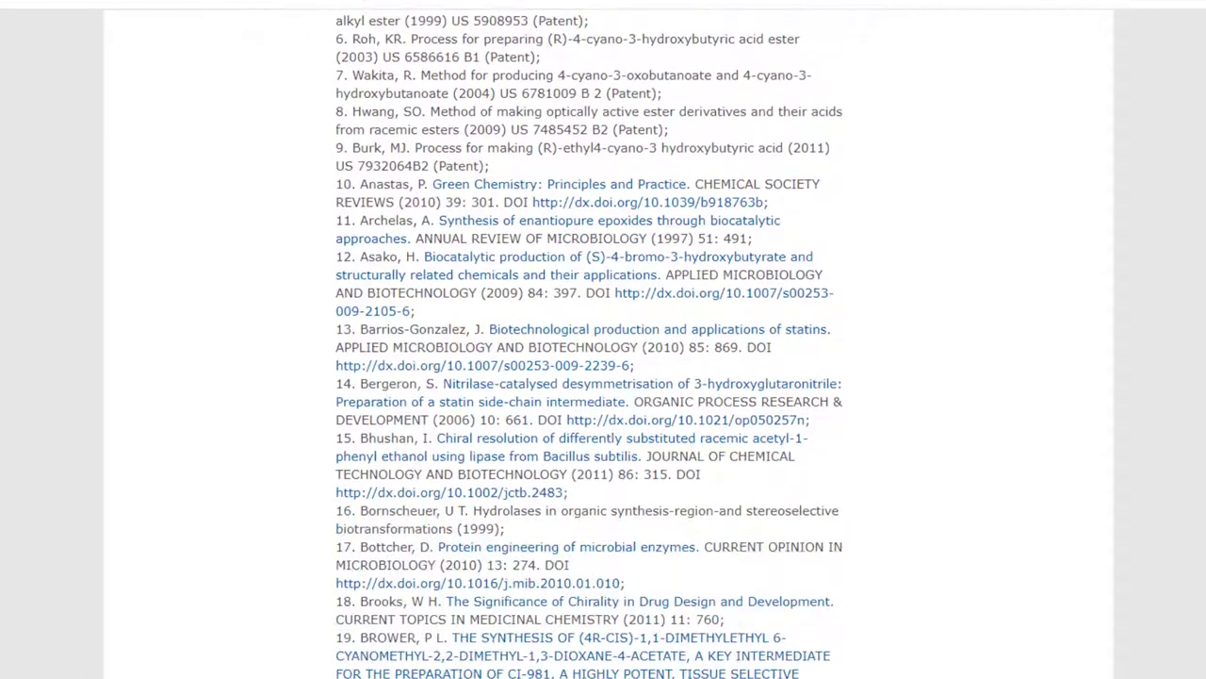
scroll(603, 377, down, 12)
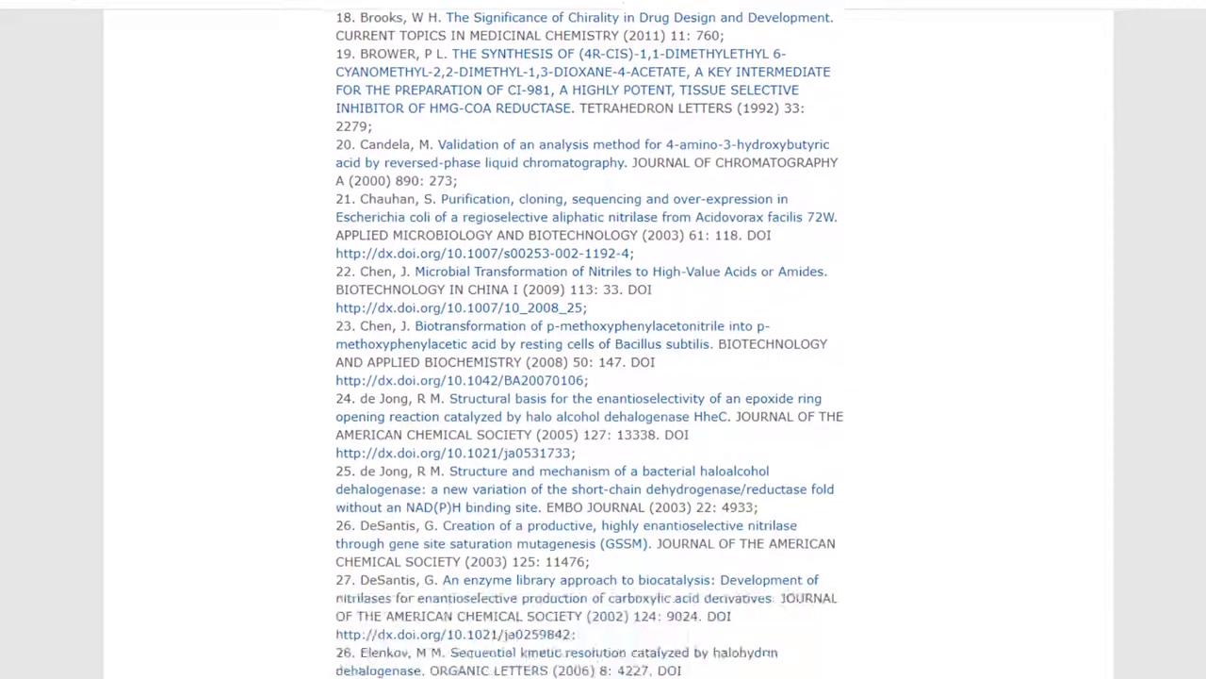
scroll(603, 377, down, 1)
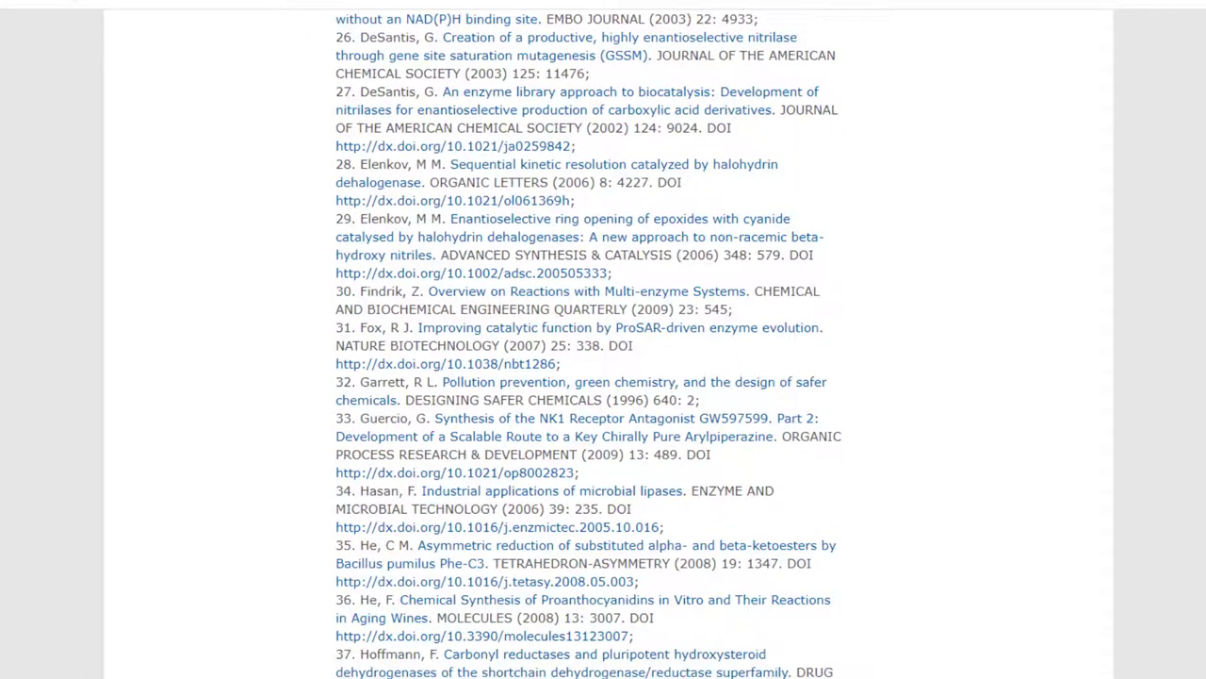
scroll(603, 377, down, 12)
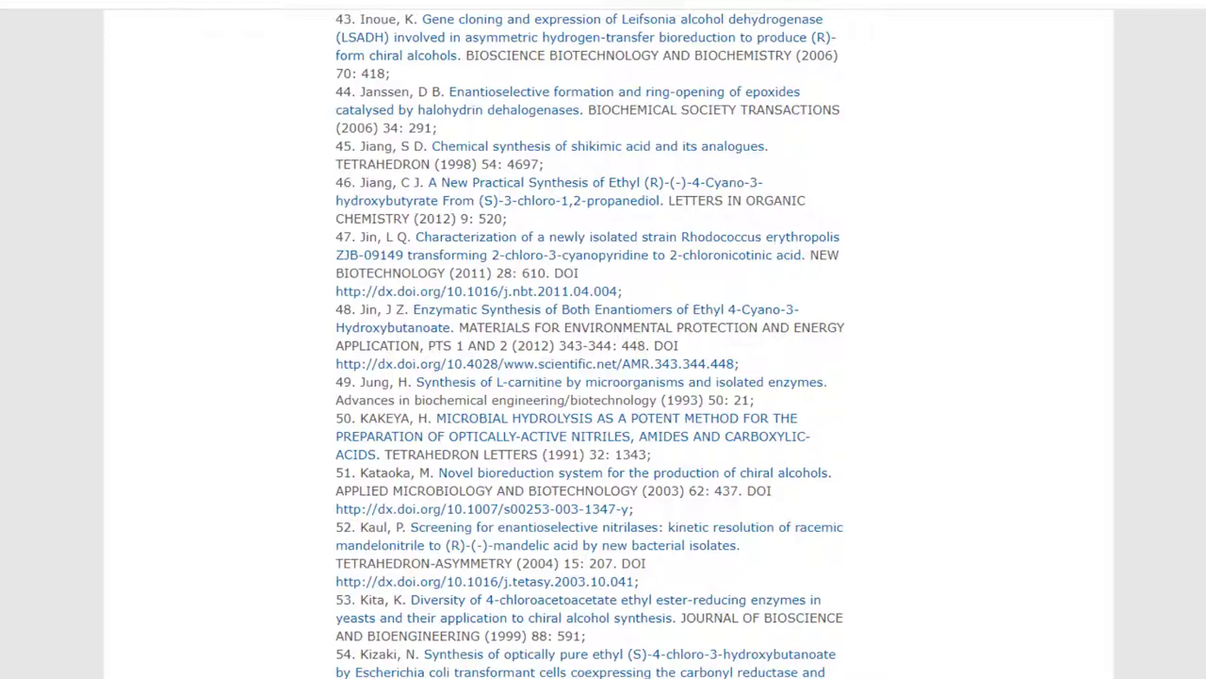
scroll(603, 377, down, 10)
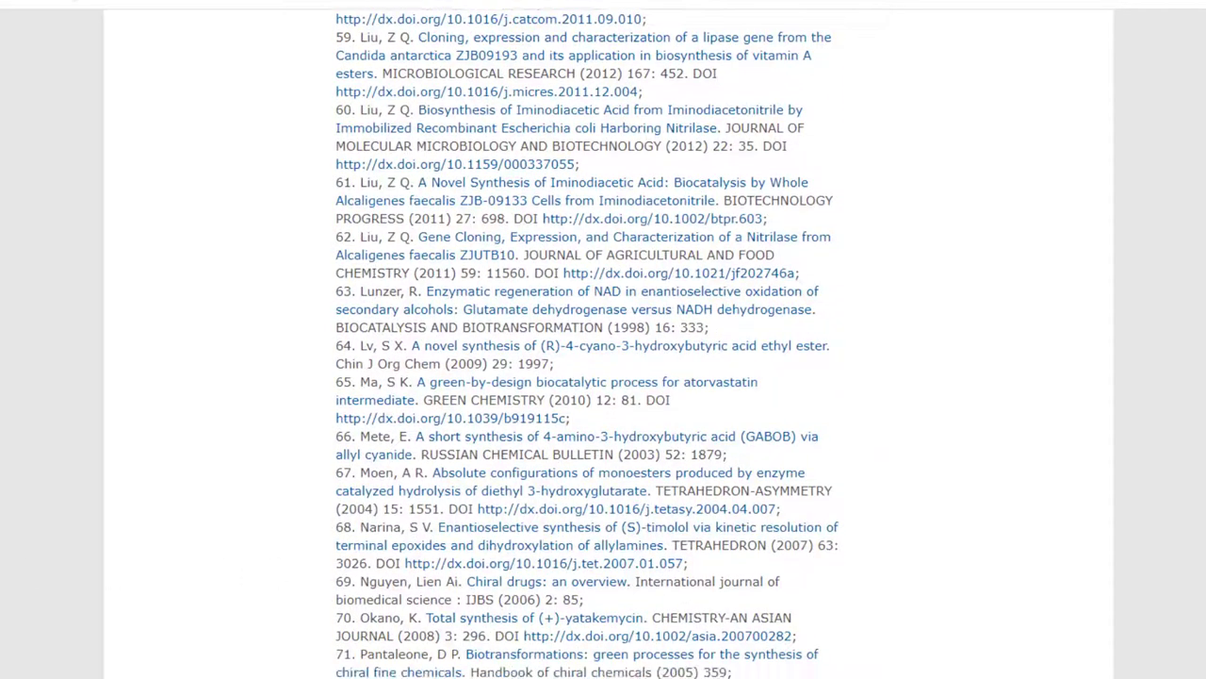
scroll(603, 377, up, 20)
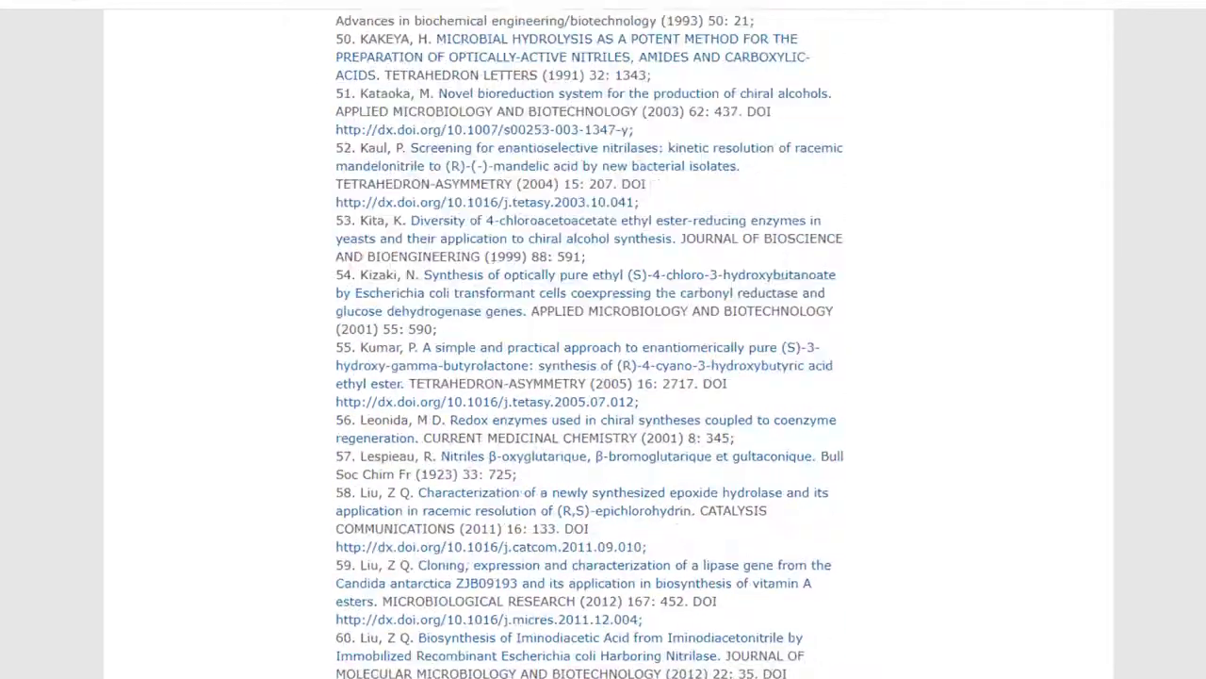
scroll(603, 377, up, 7)
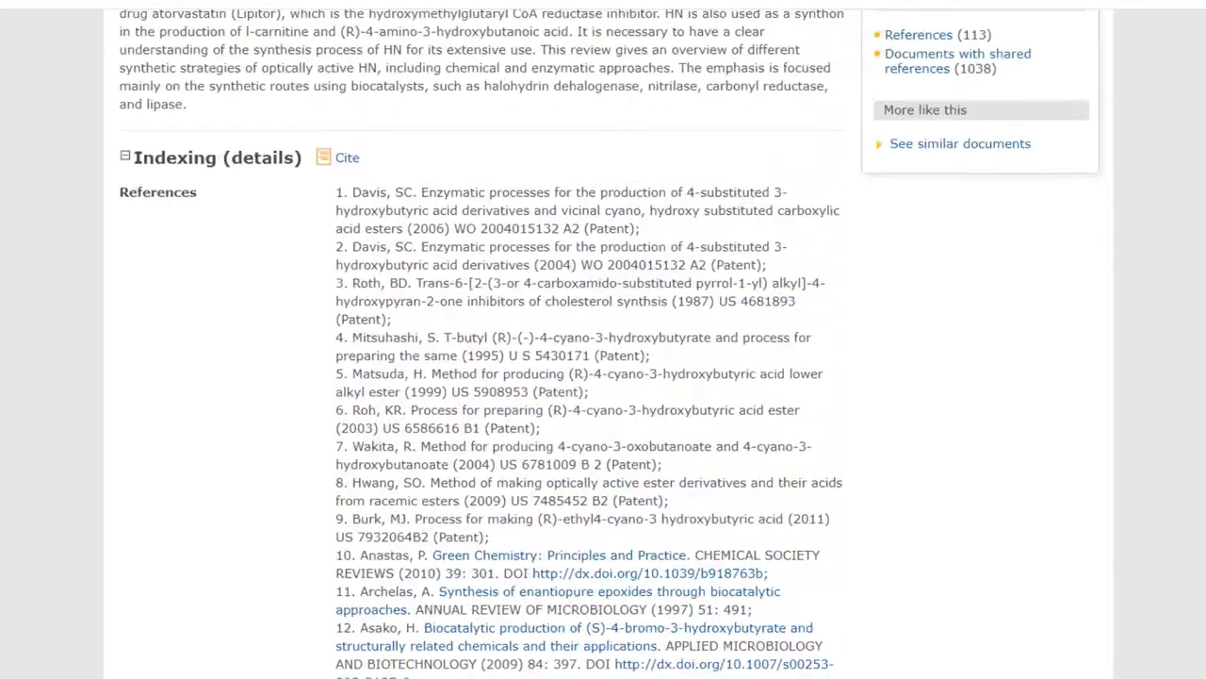
scroll(603, 377, up, 4)
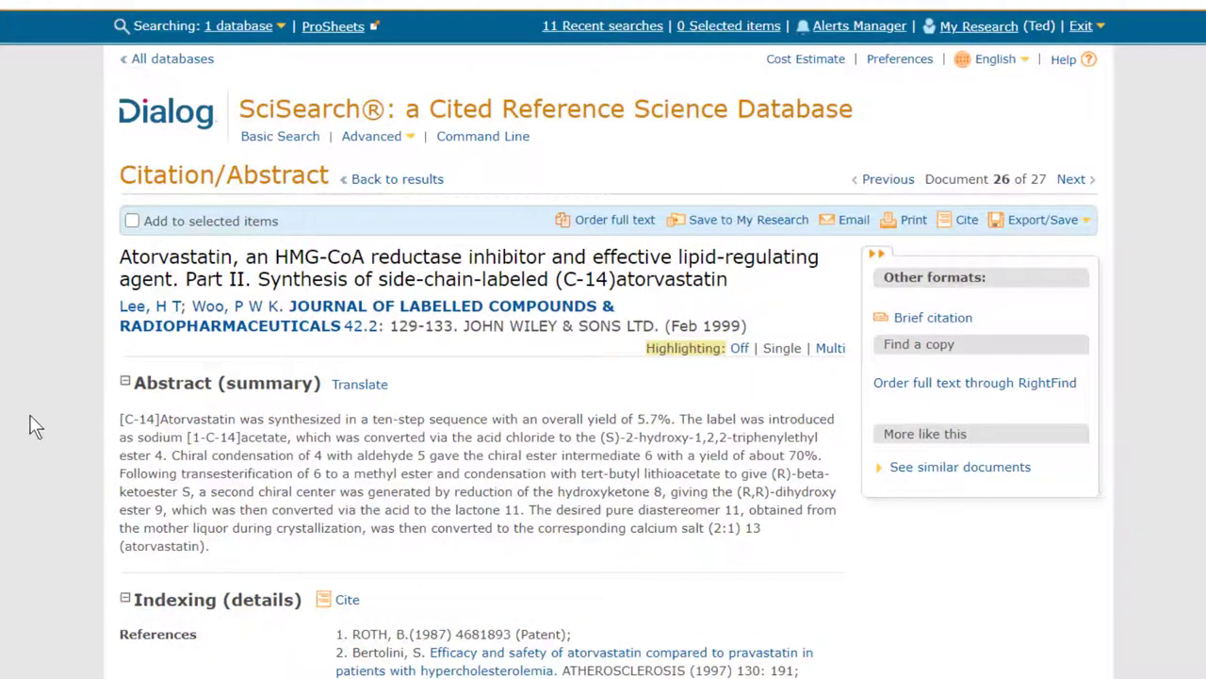
- Scroll document 26 down to its References, where Roth's 1987 patent 4681893 is listed first
scroll(603, 377, down, 3)
scroll(604, 377, down, 1)
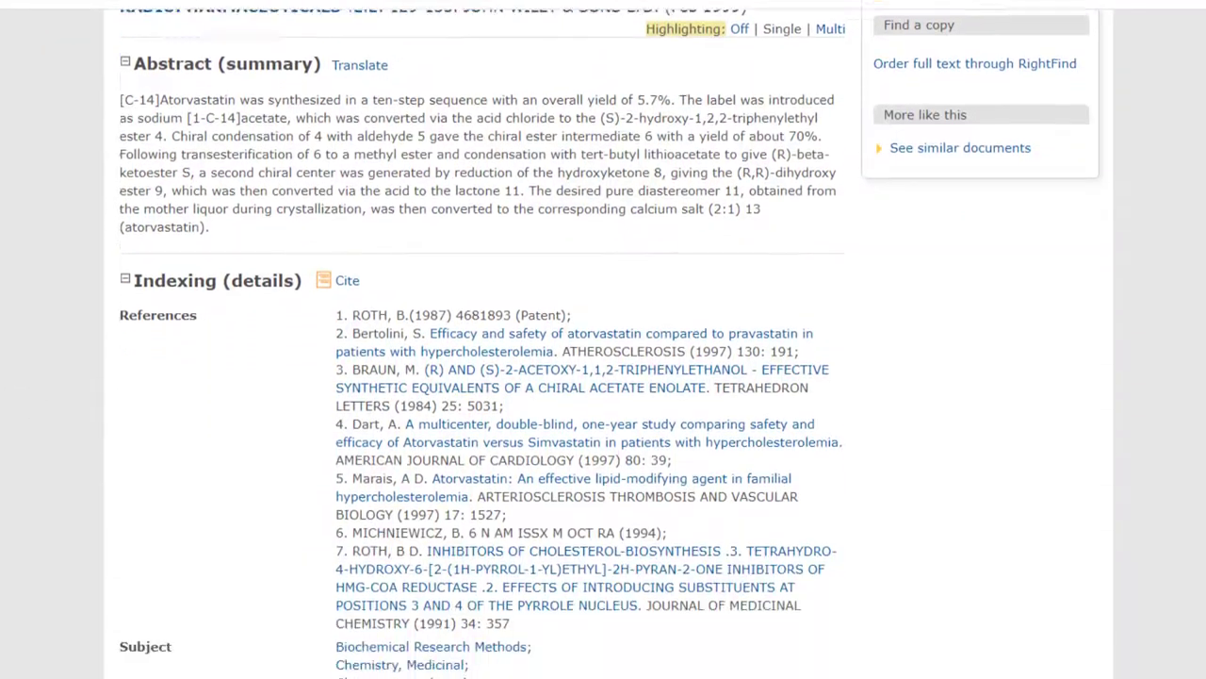